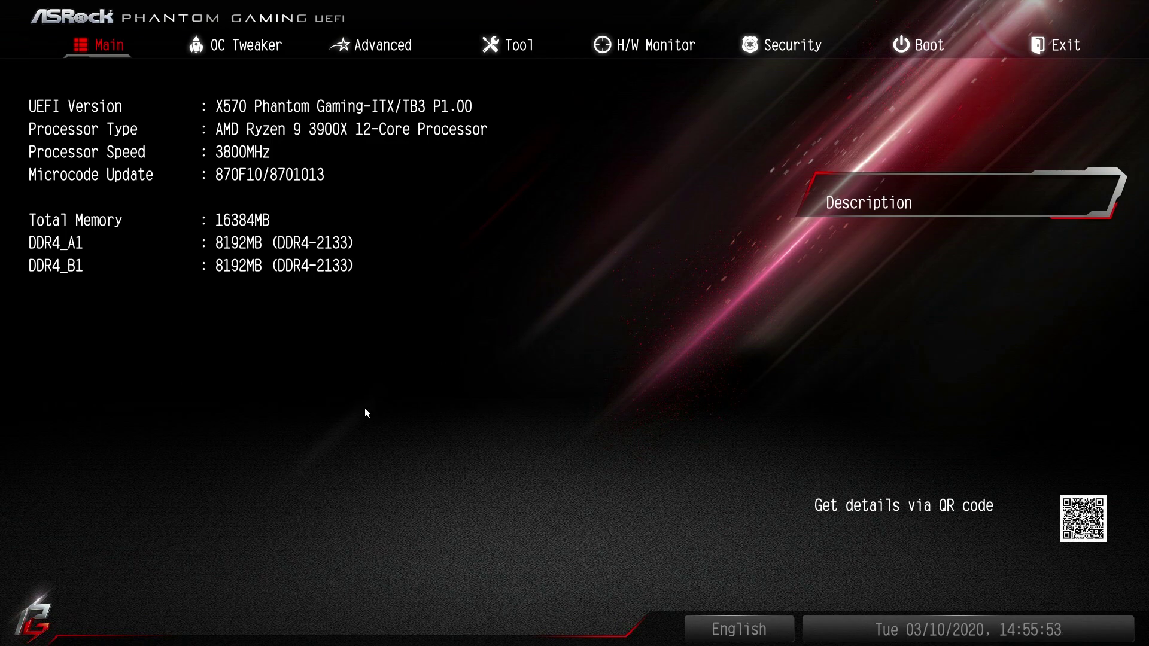
- On OC Tweaker, switch CPU Frequency and Voltage(VID) Change to Manual, then back to Auto
{"action": "left_click", "coordinate": [201, 54]}
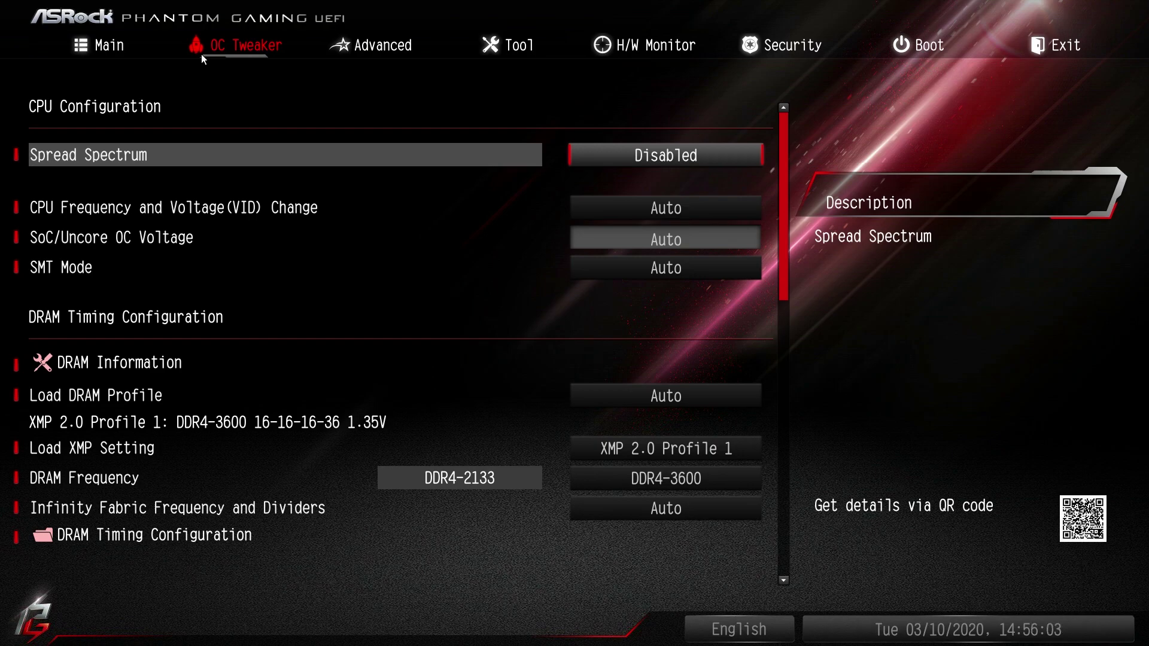
{"action": "key", "text": "Down"}
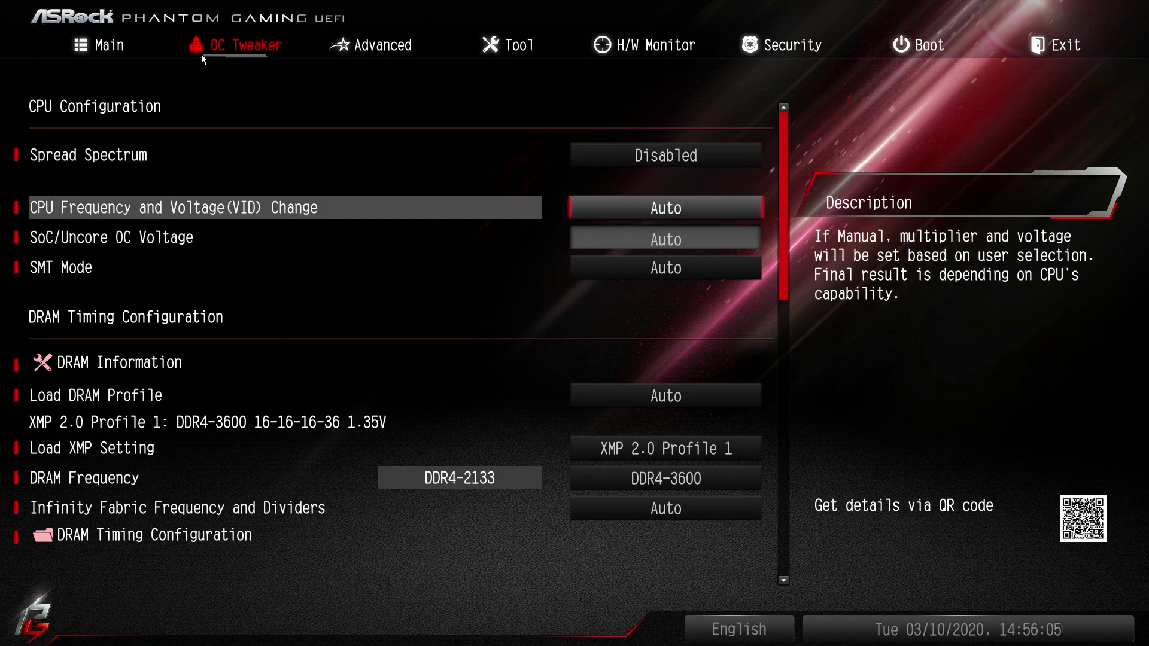
{"action": "key", "text": "Return"}
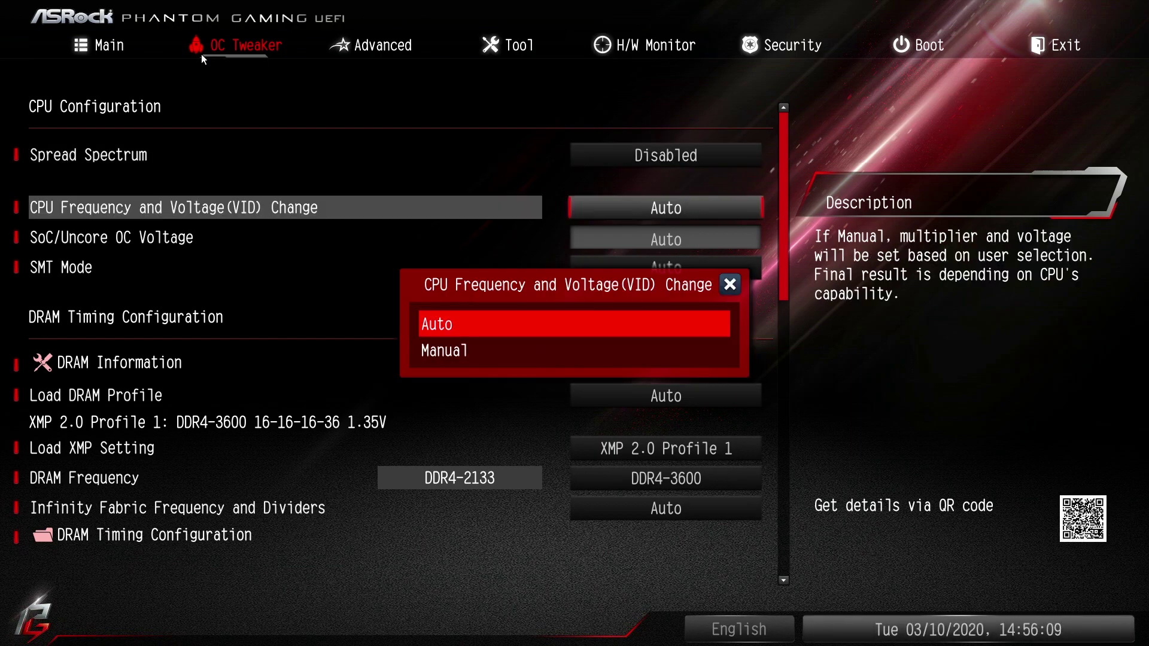
{"action": "key", "text": "Down"}
{"action": "key", "text": "Return"}
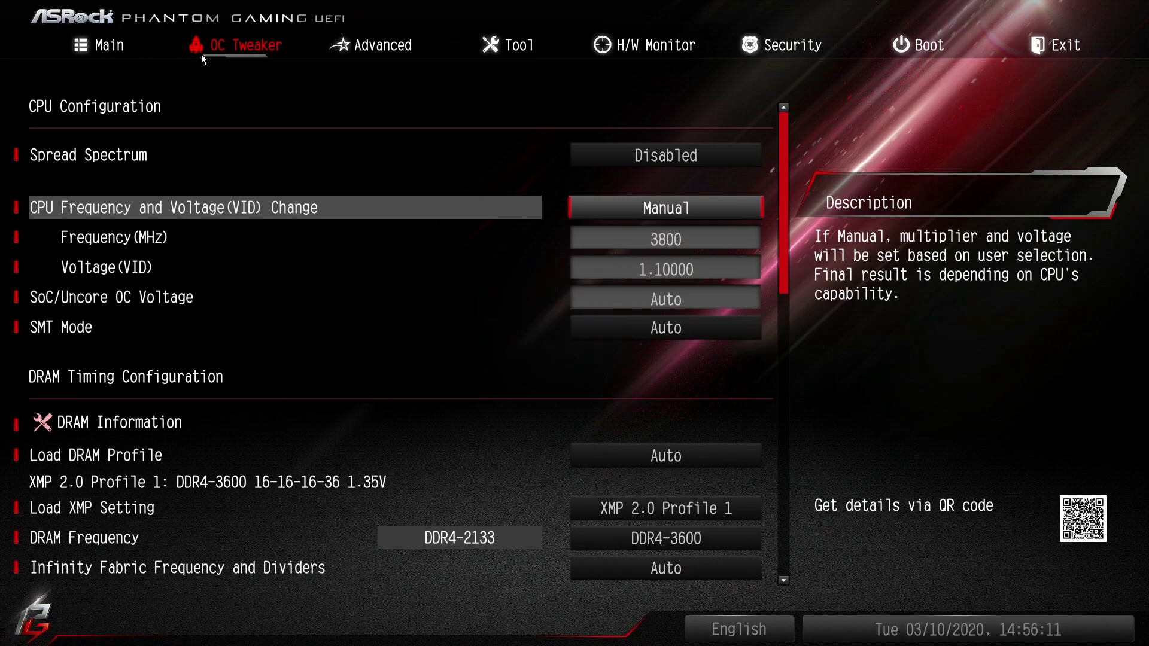
{"action": "key", "text": "Down"}
{"action": "key", "text": "Down"}
{"action": "key", "text": "Down"}
{"action": "key", "text": "Up"}
{"action": "key", "text": "Up"}
{"action": "key", "text": "Up"}
{"action": "key", "text": "Return"}
{"action": "key", "text": "Up"}
{"action": "key", "text": "Return"}
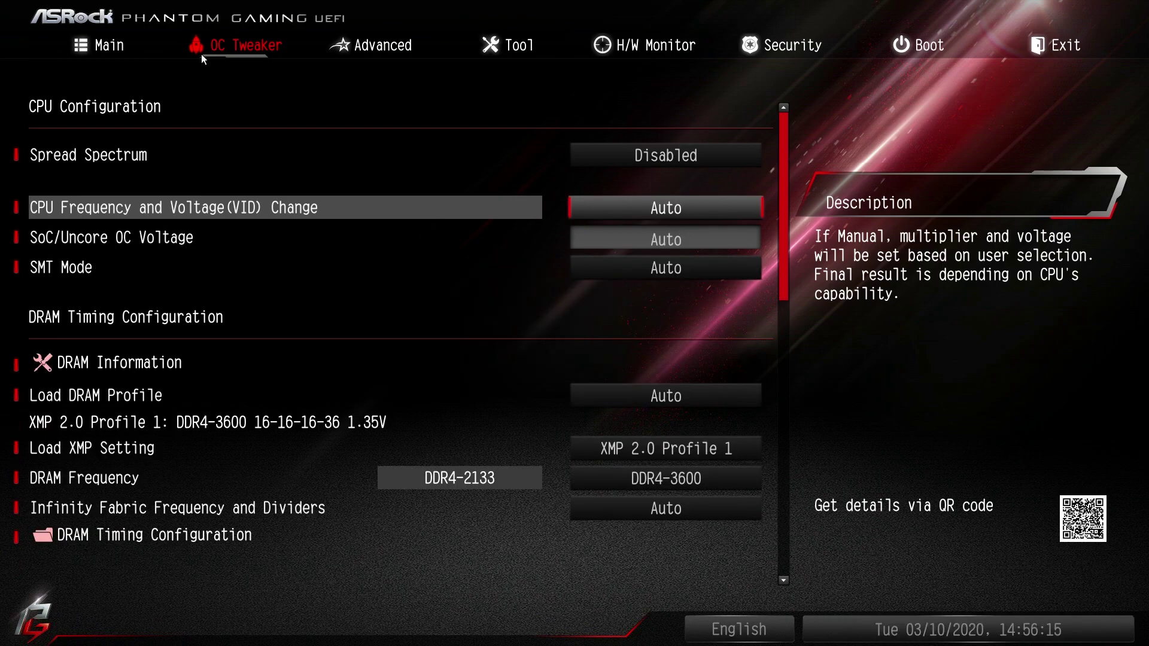
- Review SMT Mode and DRAM Information, then check Load XMP Setting, keeping XMP 2.0 Profile 1
{"action": "key", "text": "Down"}
{"action": "key", "text": "Down"}
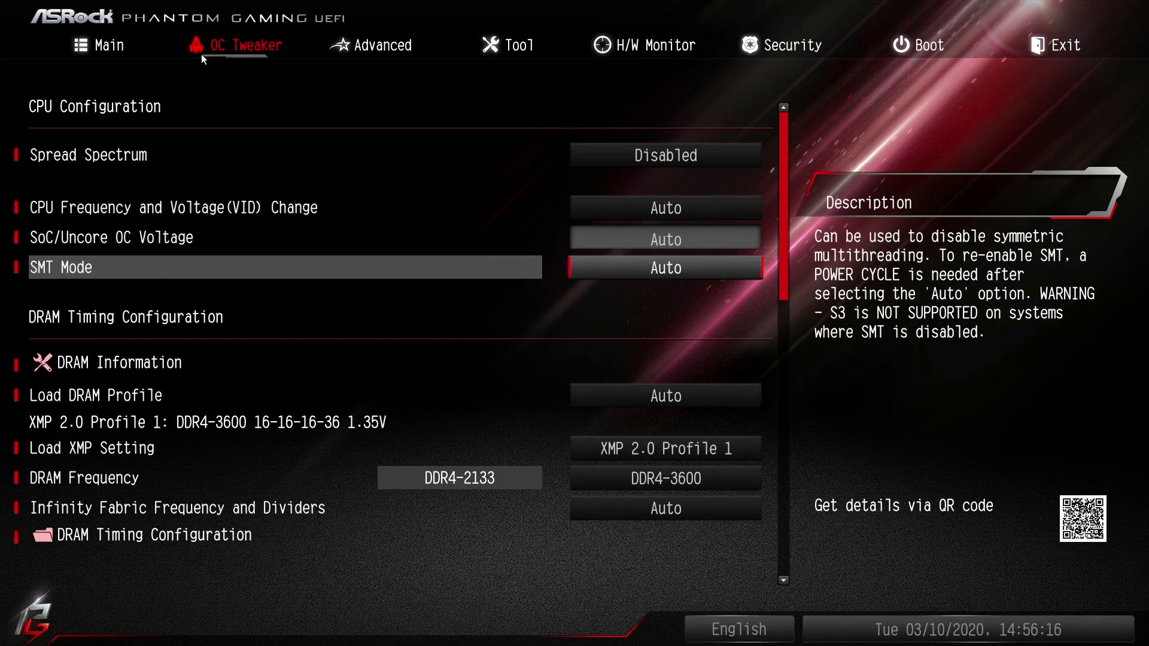
{"action": "key", "text": "Down"}
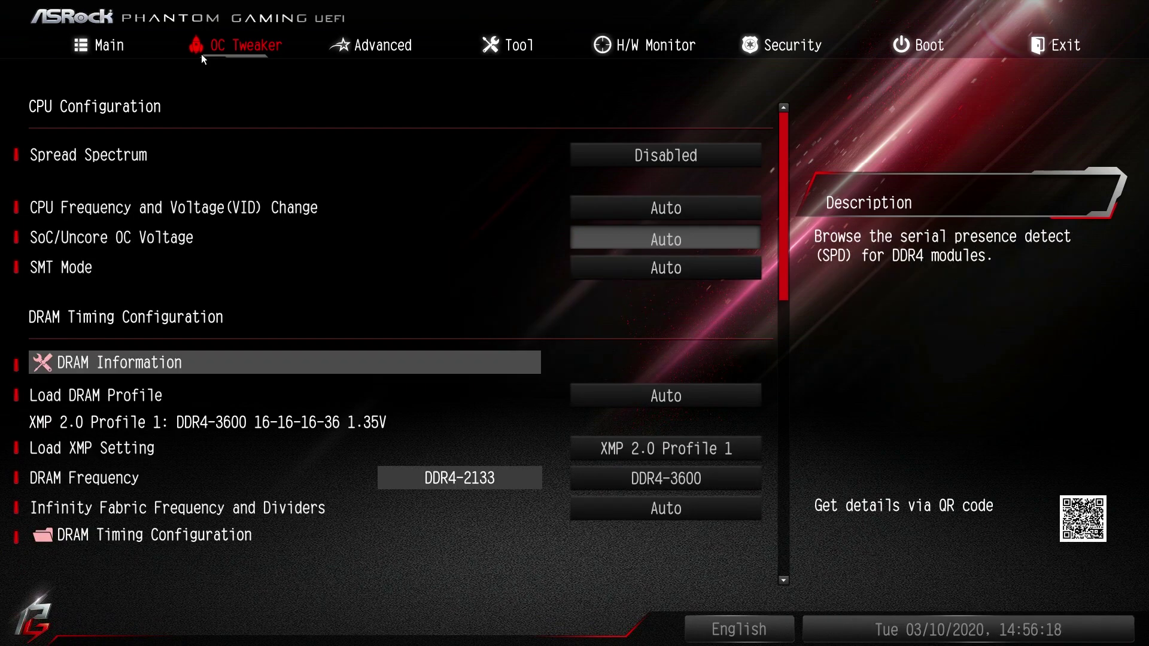
{"action": "key", "text": "Down"}
{"action": "key", "text": "Down"}
{"action": "key", "text": "Down"}
{"action": "key", "text": "Up"}
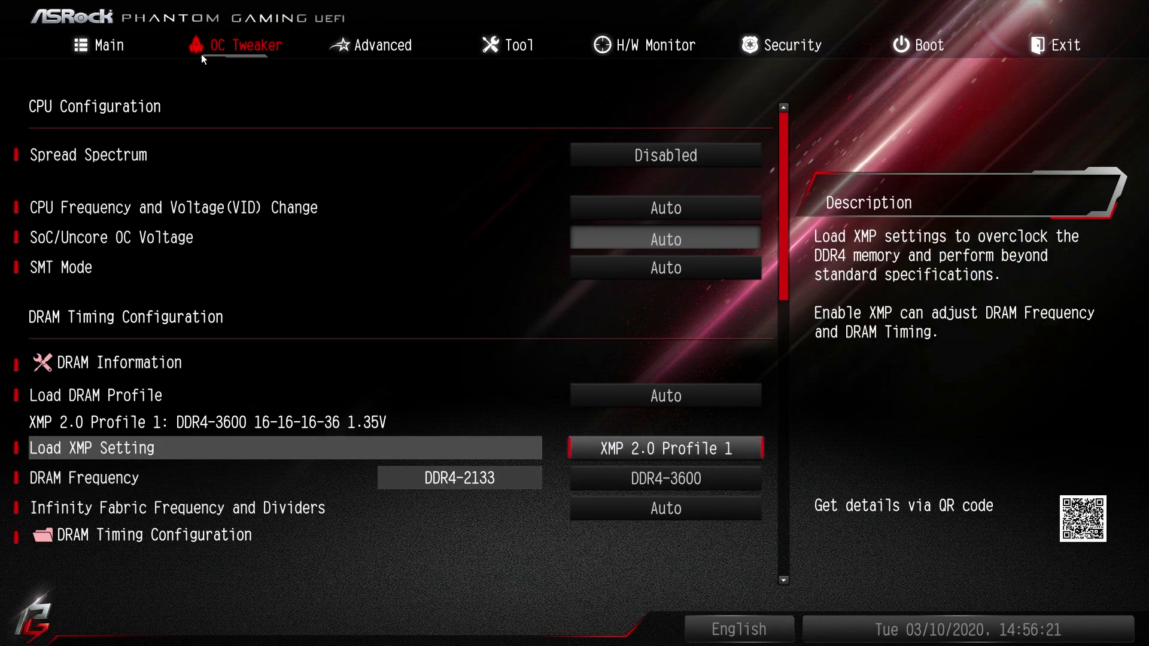
{"action": "key", "text": "Return"}
{"action": "key", "text": "Up"}
{"action": "key", "text": "Down"}
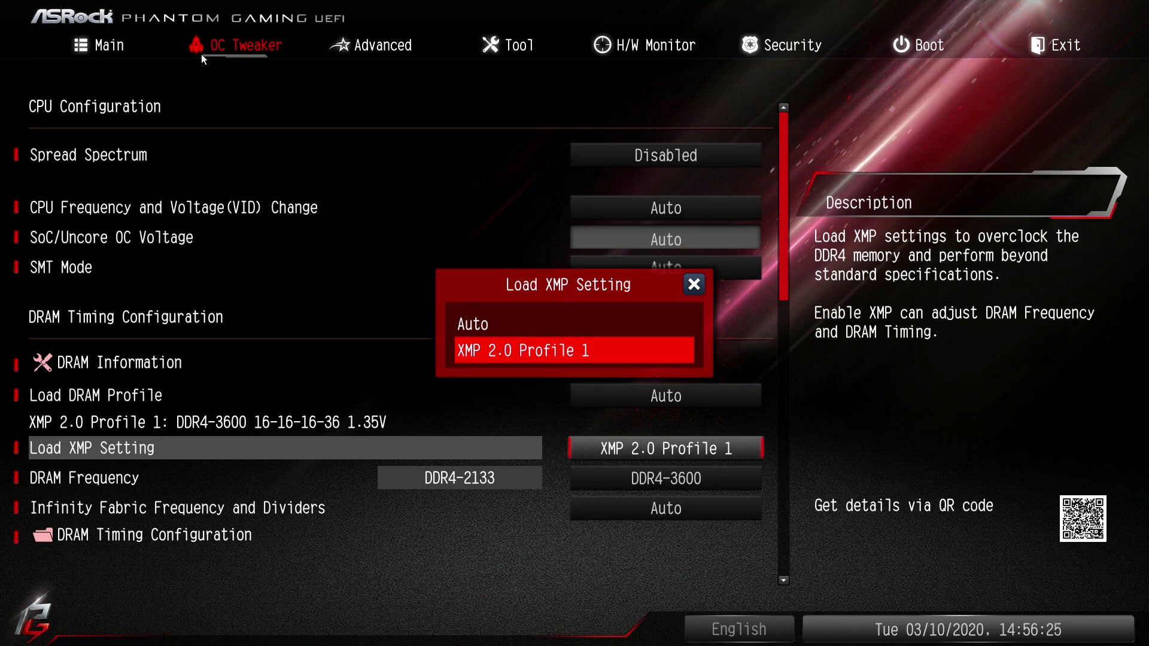
{"action": "key", "text": "Return"}
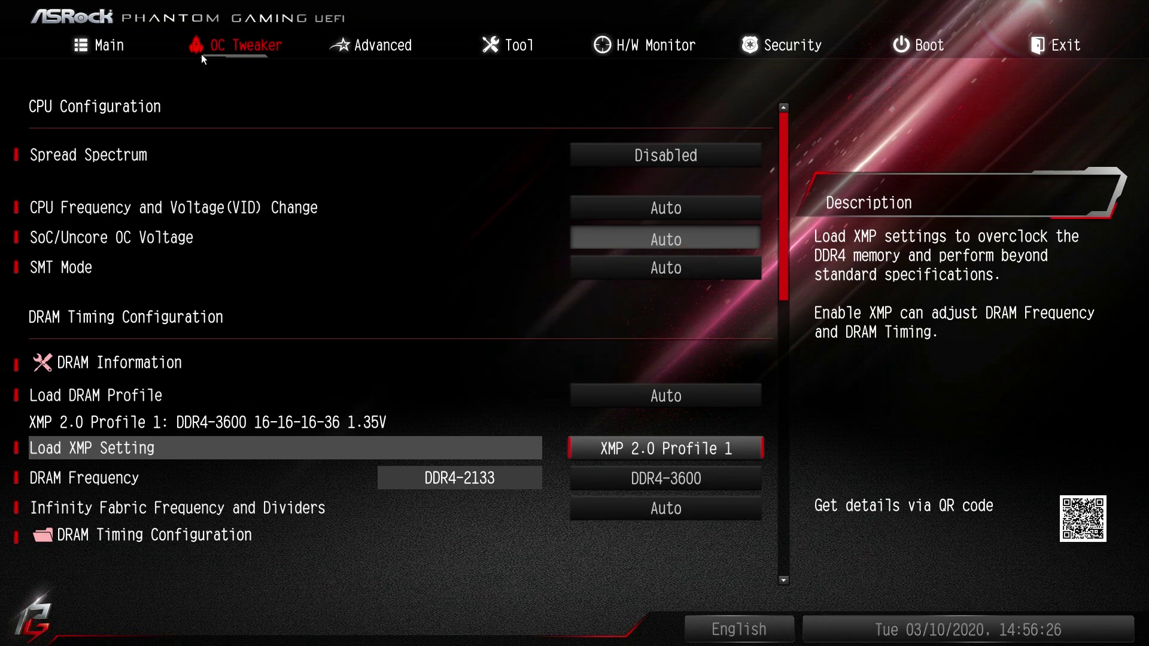
{"action": "key", "text": "Up"}
{"action": "key", "text": "Return"}
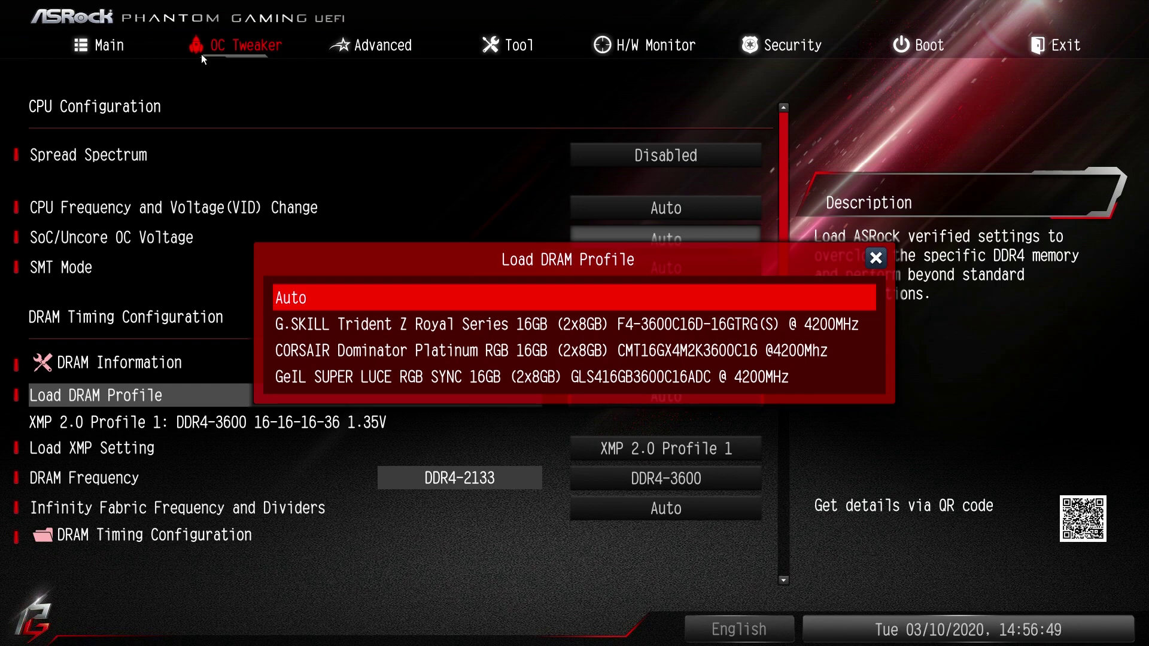
{"action": "key", "text": "Return"}
{"action": "key", "text": "Down"}
{"action": "key", "text": "Down"}
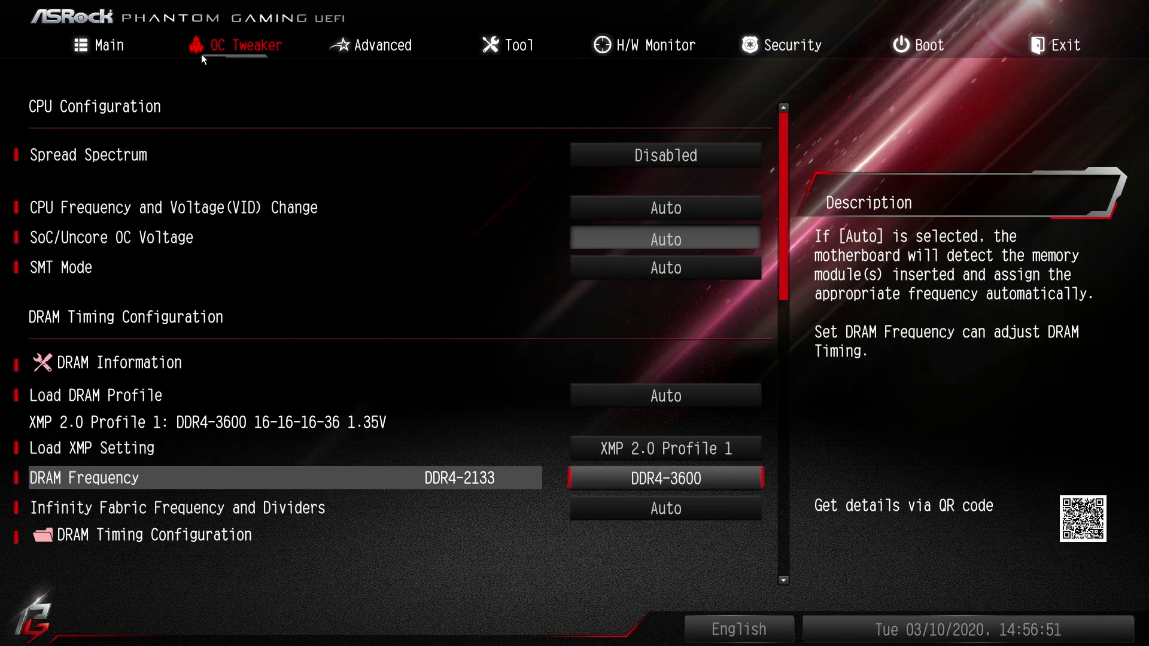
{"action": "key", "text": "Down"}
{"action": "key", "text": "Down"}
{"action": "key", "text": "Return"}
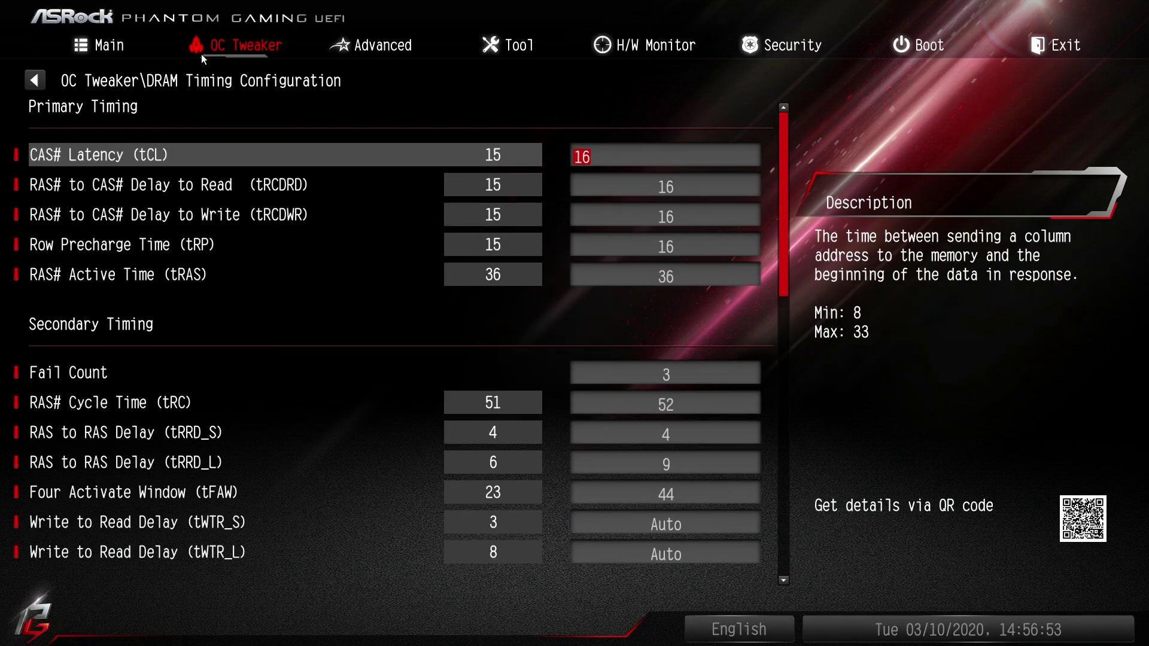
{"action": "key", "text": "Down"}
{"action": "key", "text": "Down"}
{"action": "key", "text": "Down"}
{"action": "key", "text": "Down"}
{"action": "key", "text": "Down"}
{"action": "key", "text": "Down"}
{"action": "key", "text": "Down"}
{"action": "key", "text": "Down"}
{"action": "key", "text": "Down"}
{"action": "key", "text": "Down"}
{"action": "key", "text": "Down"}
{"action": "key", "text": "Down"}
{"action": "key", "text": "Down"}
{"action": "key", "text": "Down"}
{"action": "key", "text": "Down"}
{"action": "key", "text": "Down"}
{"action": "key", "text": "Down"}
{"action": "key", "text": "Down"}
{"action": "key", "text": "Down"}
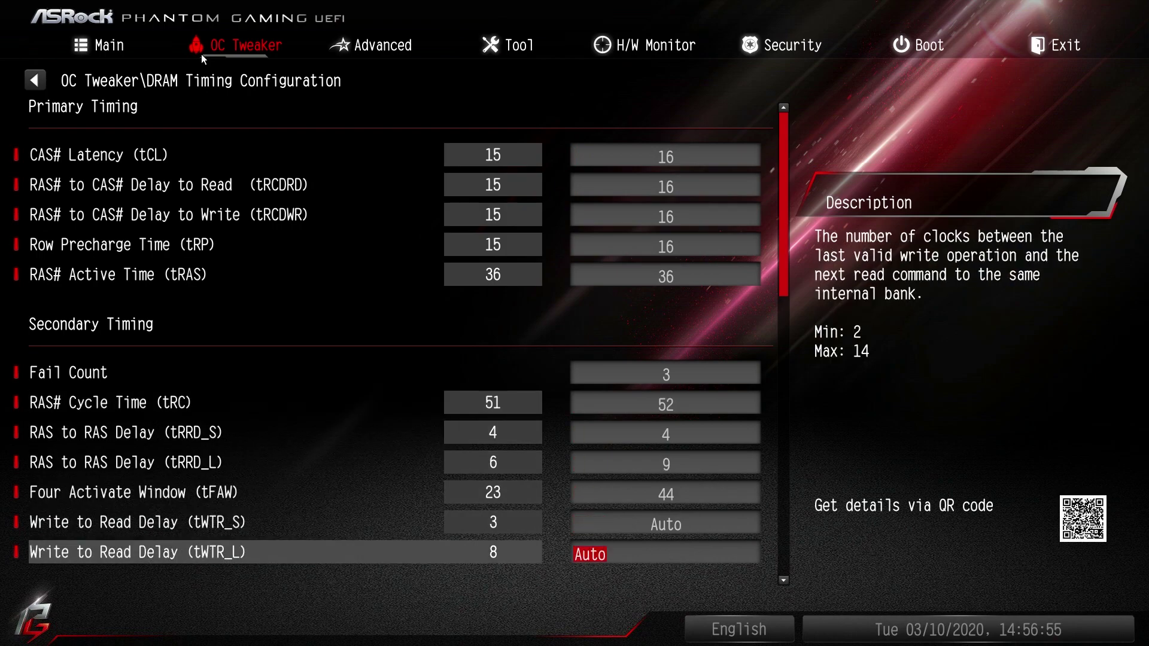
{"action": "key", "text": "Down"}
{"action": "key", "text": "Down"}
{"action": "key", "text": "Down"}
{"action": "key", "text": "Down"}
{"action": "key", "text": "Down"}
{"action": "key", "text": "Down"}
{"action": "key", "text": "Down"}
{"action": "key", "text": "Down"}
{"action": "key", "text": "Up"}
{"action": "key", "text": "Up"}
{"action": "key", "text": "Up"}
{"action": "key", "text": "Up"}
{"action": "key", "text": "Up"}
{"action": "key", "text": "Up"}
{"action": "key", "text": "Up"}
{"action": "key", "text": "Up"}
{"action": "key", "text": "Up"}
{"action": "key", "text": "Up"}
{"action": "key", "text": "Up"}
{"action": "key", "text": "Up"}
{"action": "key", "text": "Up"}
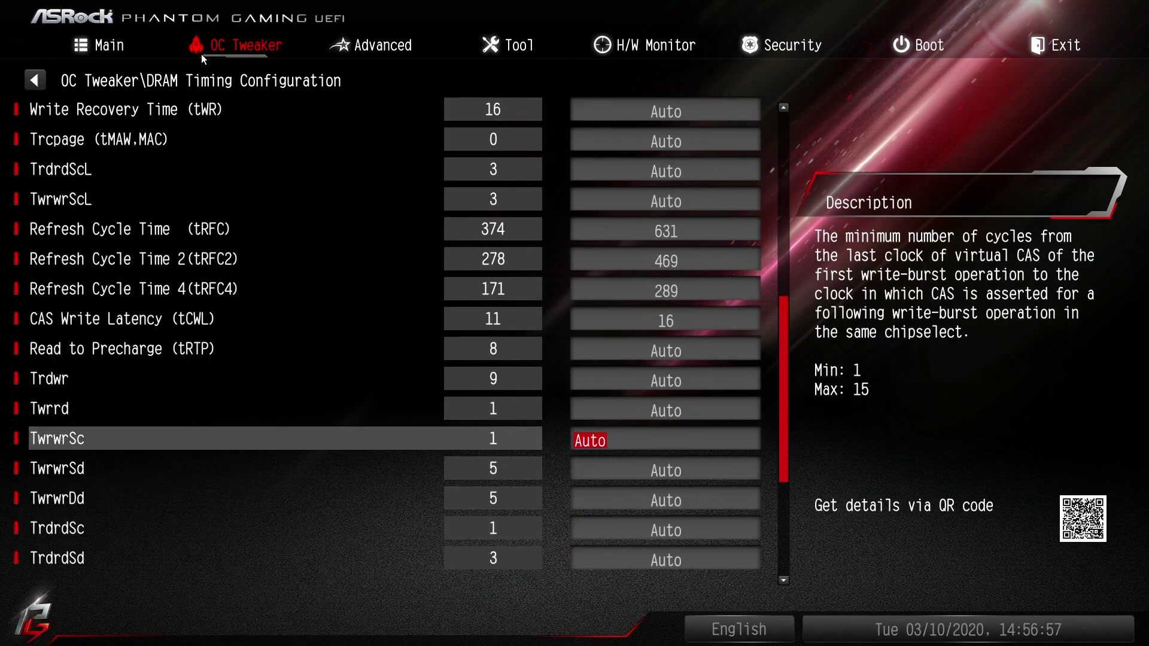
{"action": "key", "text": "Up"}
{"action": "key", "text": "Up"}
{"action": "key", "text": "Up"}
{"action": "key", "text": "Up"}
{"action": "key", "text": "Up"}
{"action": "key", "text": "Up"}
{"action": "key", "text": "Up"}
{"action": "key", "text": "Up"}
{"action": "key", "text": "Up"}
{"action": "key", "text": "Up"}
{"action": "key", "text": "Up"}
{"action": "key", "text": "Up"}
{"action": "key", "text": "Up"}
{"action": "key", "text": "Up"}
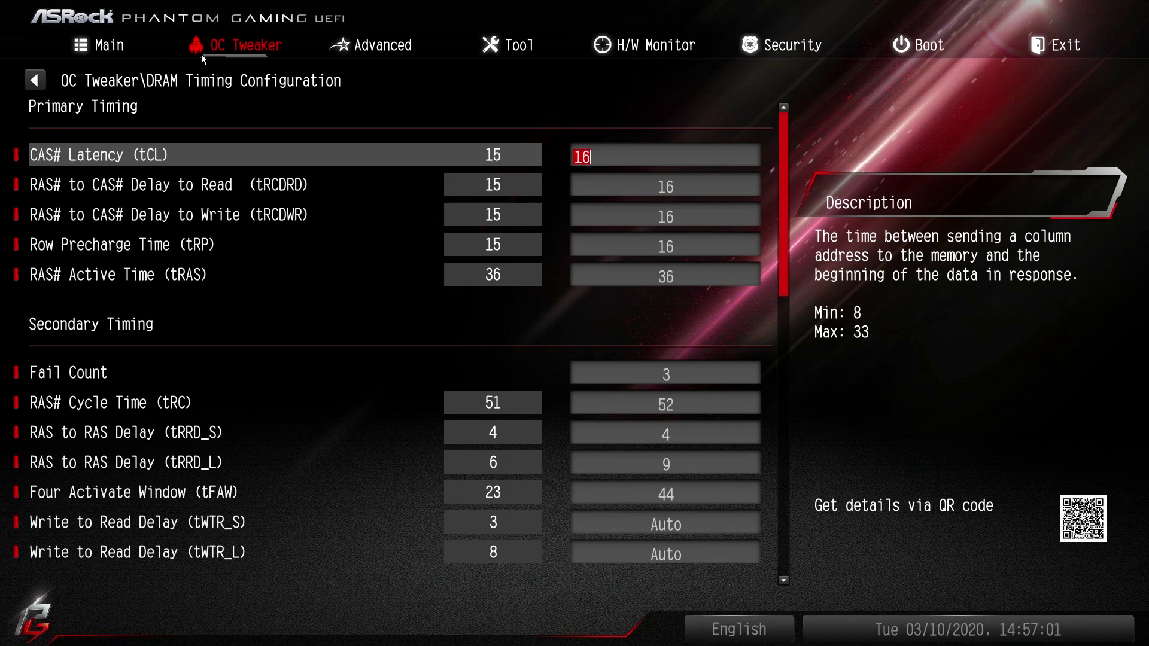
{"action": "key", "text": "Escape"}
{"action": "key", "text": "Down"}
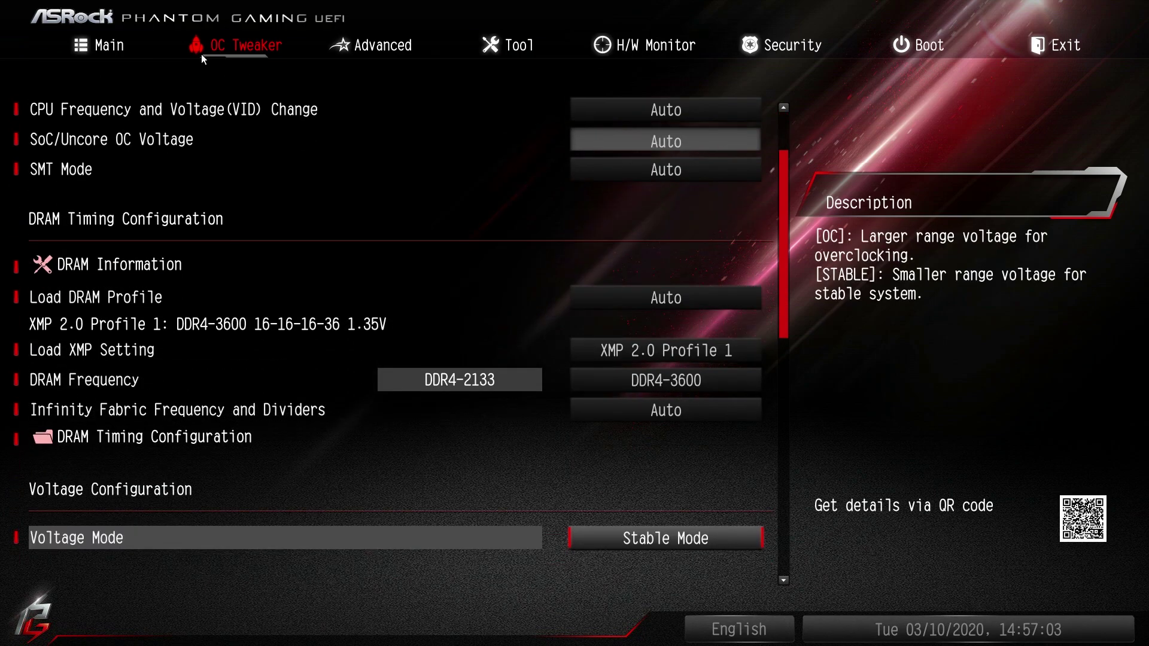
{"action": "key", "text": "Down"}
{"action": "key", "text": "Down"}
{"action": "key", "text": "Down"}
{"action": "key", "text": "Down"}
{"action": "key", "text": "Down"}
{"action": "key", "text": "Down"}
{"action": "key", "text": "Down"}
{"action": "key", "text": "Down"}
{"action": "key", "text": "Down"}
{"action": "key", "text": "Down"}
{"action": "key", "text": "Down"}
{"action": "key", "text": "Down"}
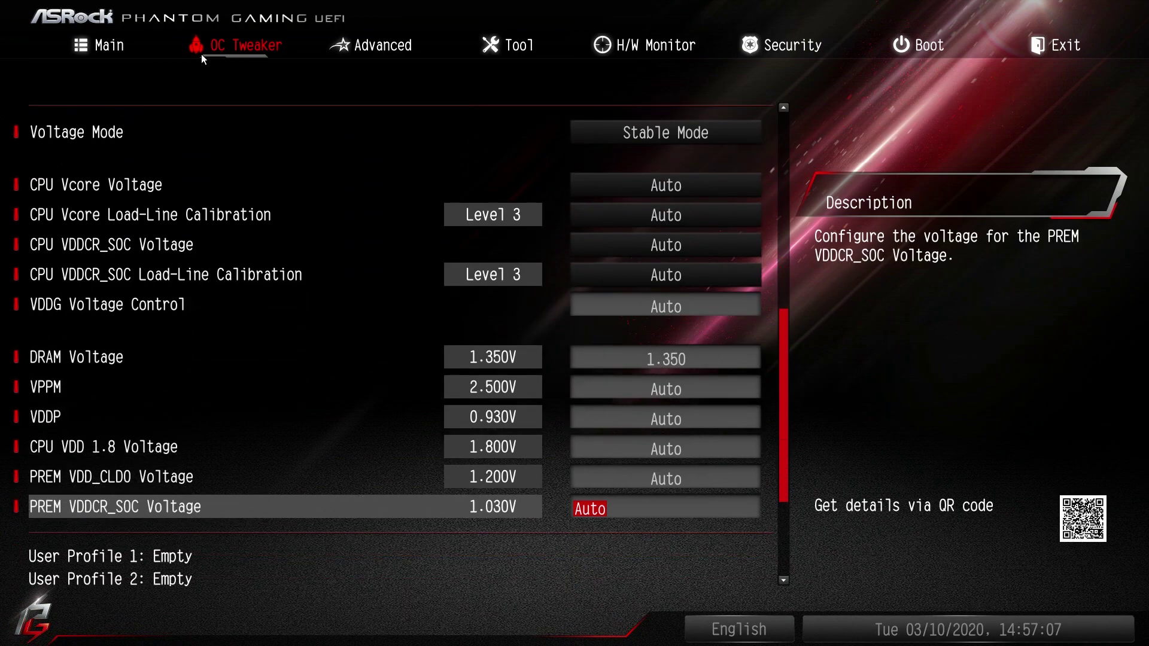
{"action": "key", "text": "Up"}
{"action": "key", "text": "Up"}
{"action": "key", "text": "Up"}
{"action": "key", "text": "Up"}
{"action": "key", "text": "Up"}
{"action": "key", "text": "Up"}
{"action": "key", "text": "Up"}
{"action": "key", "text": "Up"}
{"action": "key", "text": "Up"}
{"action": "key", "text": "Up"}
{"action": "key", "text": "Up"}
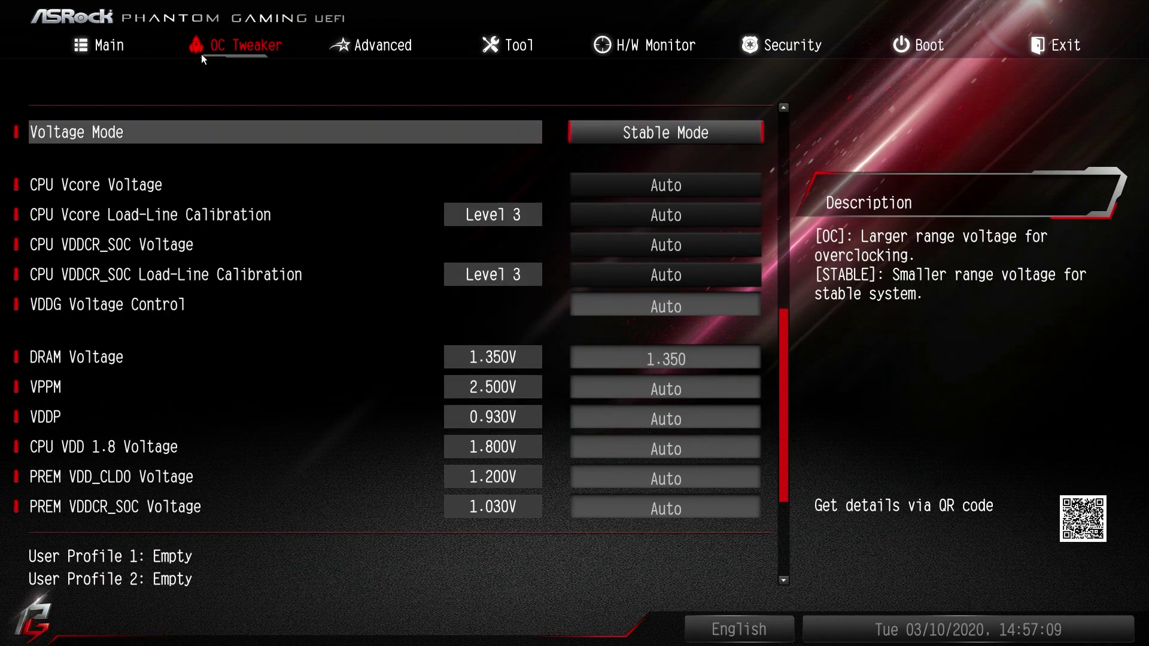
{"action": "key", "text": "Return"}
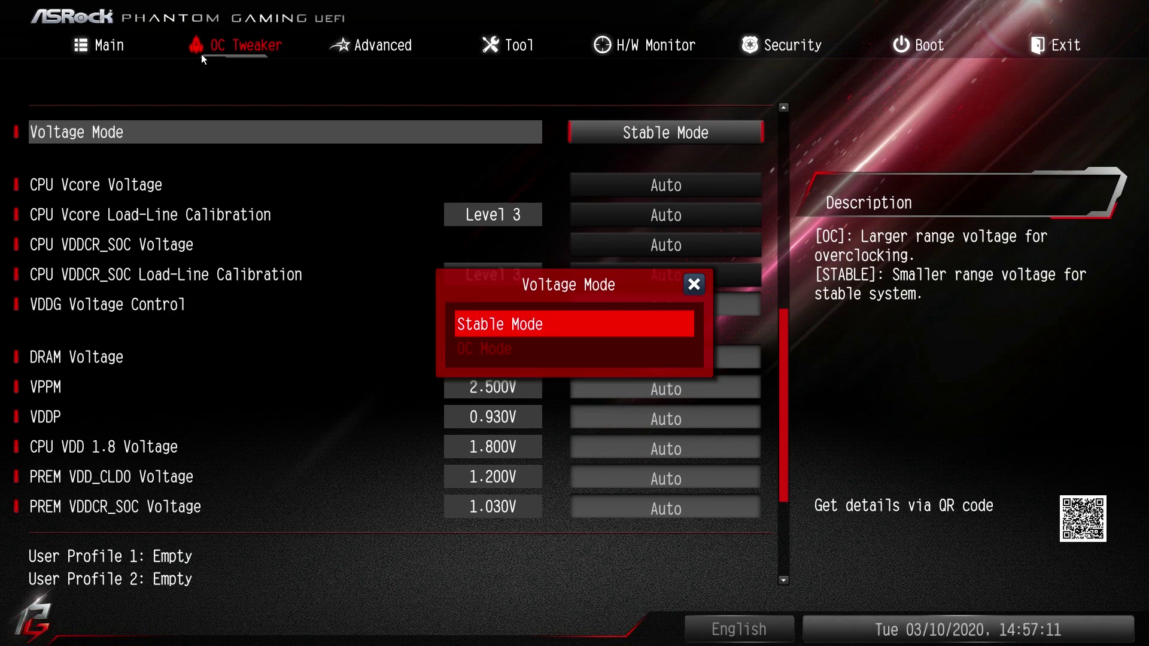
{"action": "key", "text": "Down"}
{"action": "key", "text": "Return"}
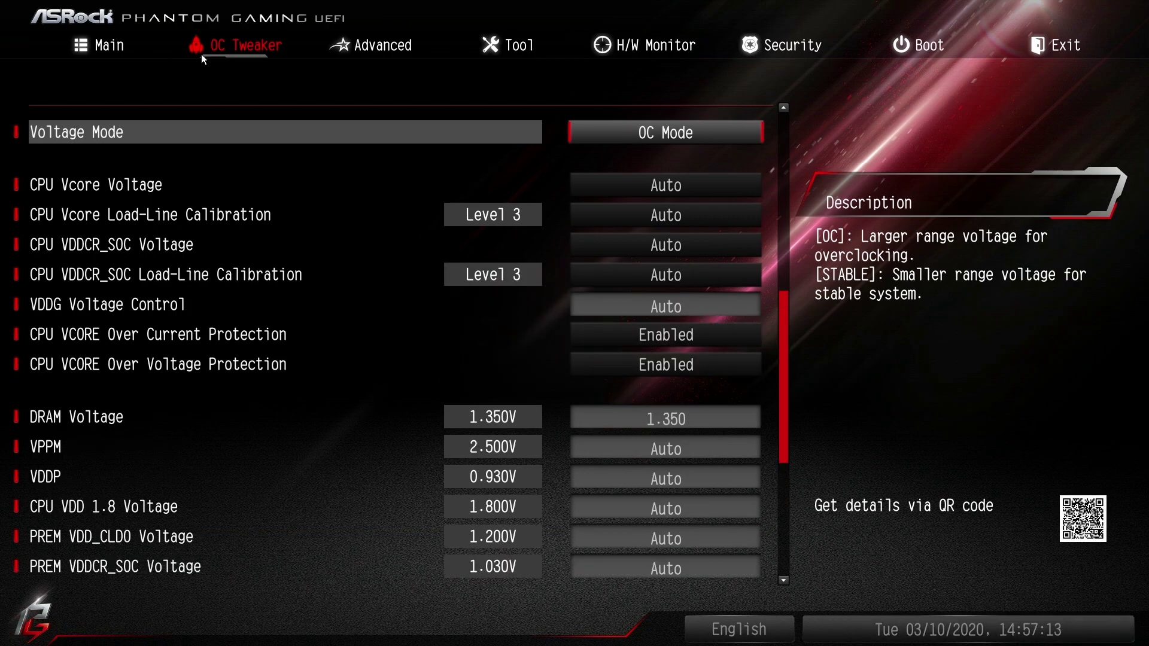
{"action": "key", "text": "Return"}
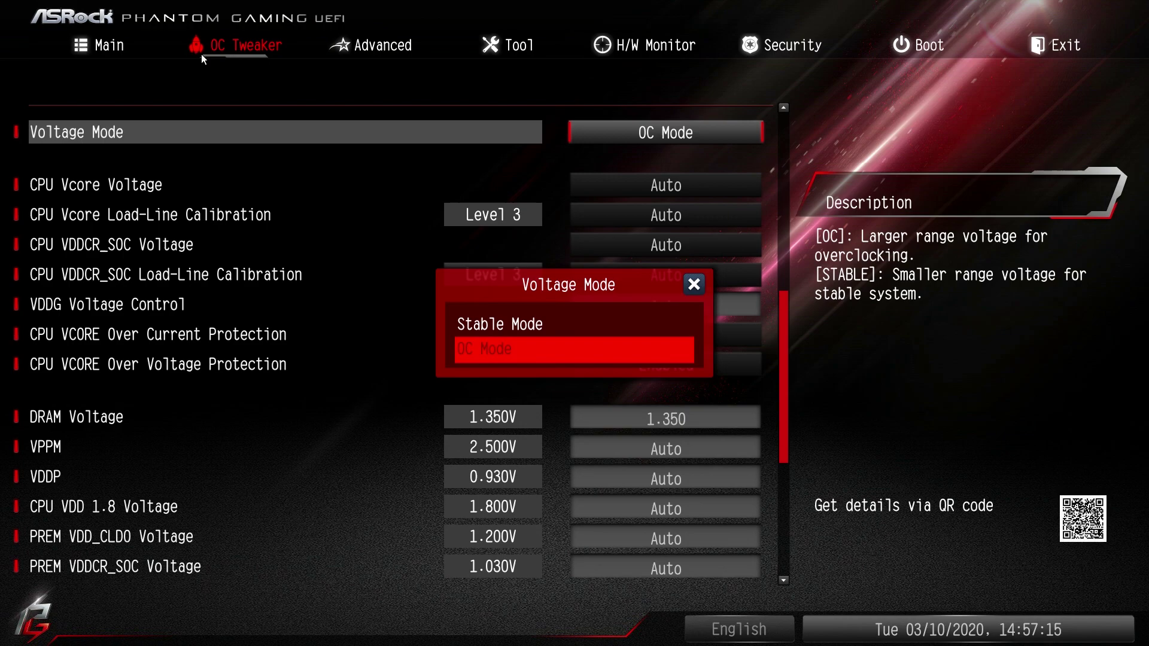
{"action": "key", "text": "Up"}
{"action": "key", "text": "Return"}
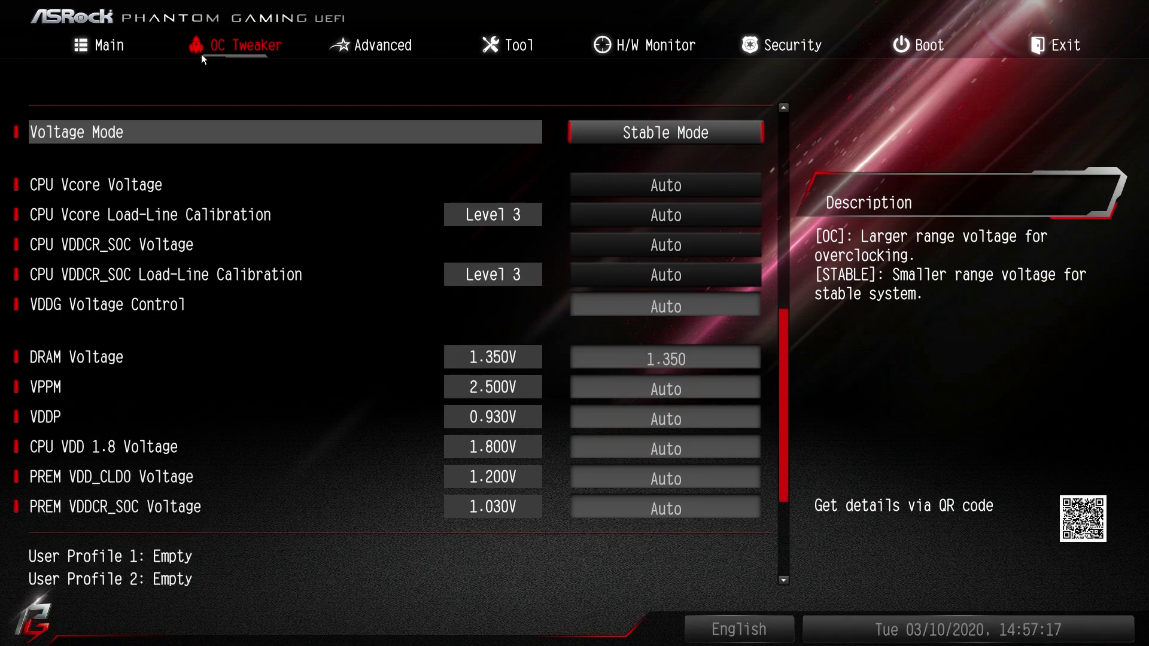
{"action": "key", "text": "Down"}
{"action": "key", "text": "Down"}
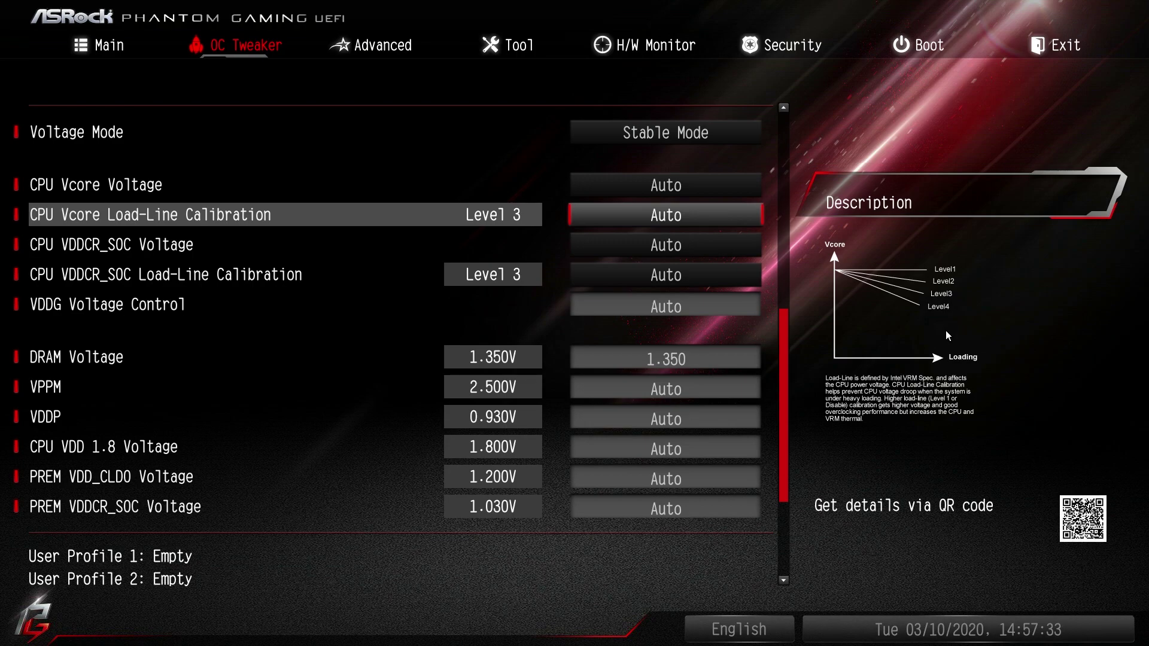
{"action": "key", "text": "Return"}
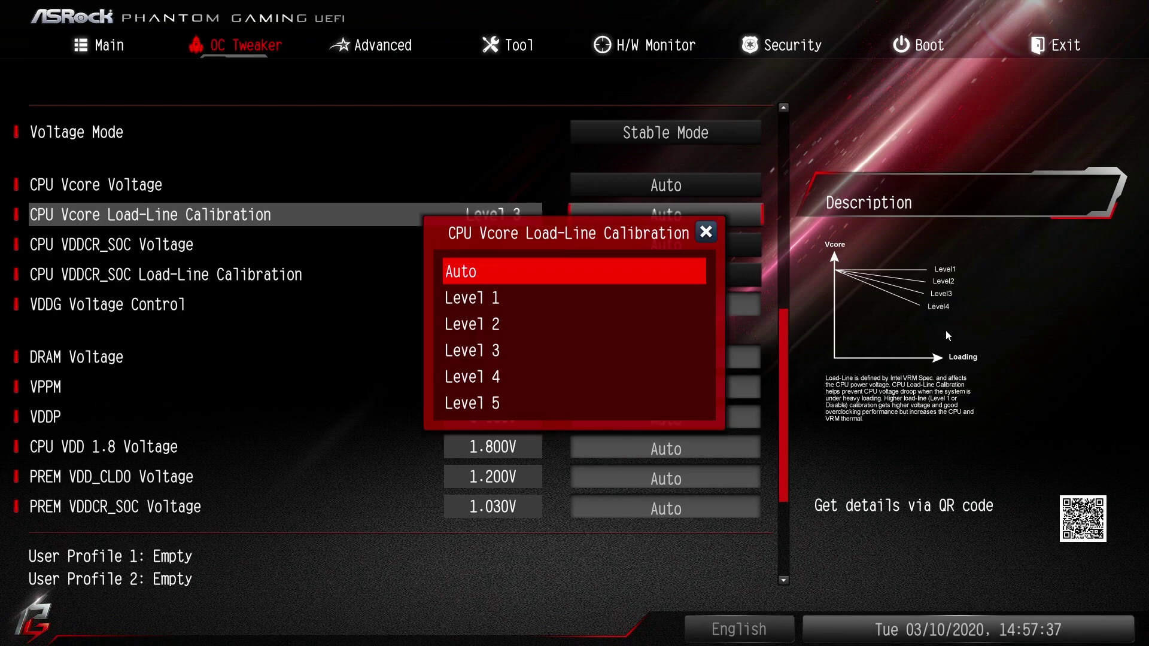
{"action": "key", "text": "Escape"}
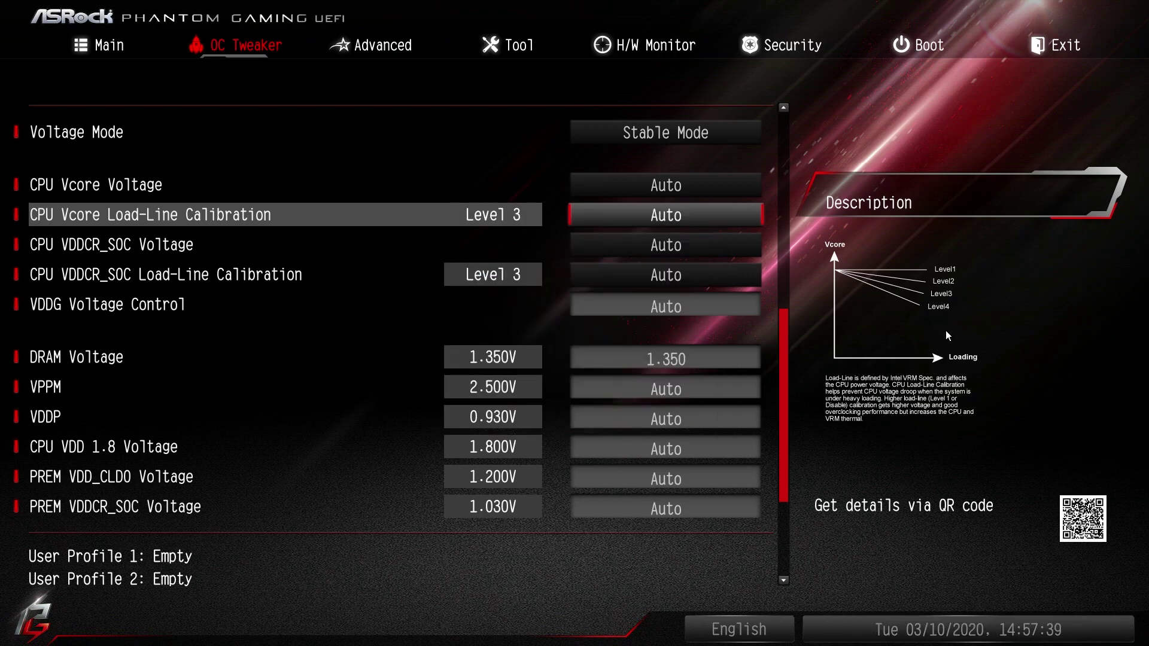
{"action": "key", "text": "Down"}
{"action": "key", "text": "Down"}
{"action": "key", "text": "Down"}
{"action": "key", "text": "Down"}
{"action": "key", "text": "Down"}
{"action": "key", "text": "Down"}
{"action": "key", "text": "Down"}
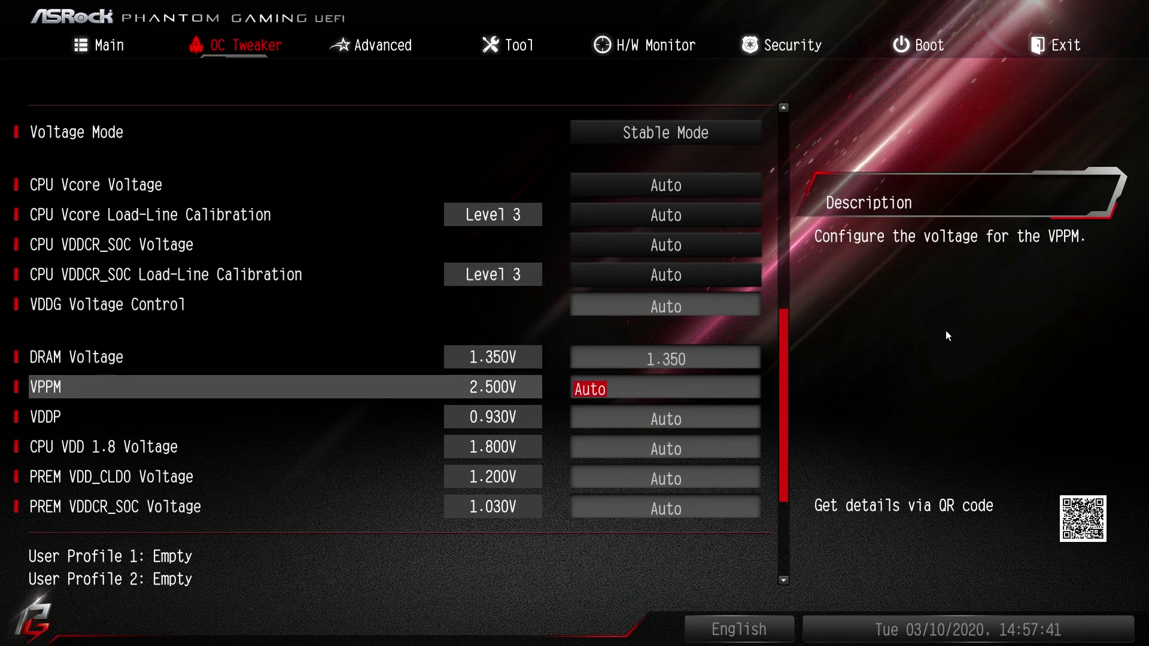
{"action": "key", "text": "Down"}
{"action": "key", "text": "Down"}
{"action": "key", "text": "Down"}
{"action": "key", "text": "Down"}
{"action": "key", "text": "Down"}
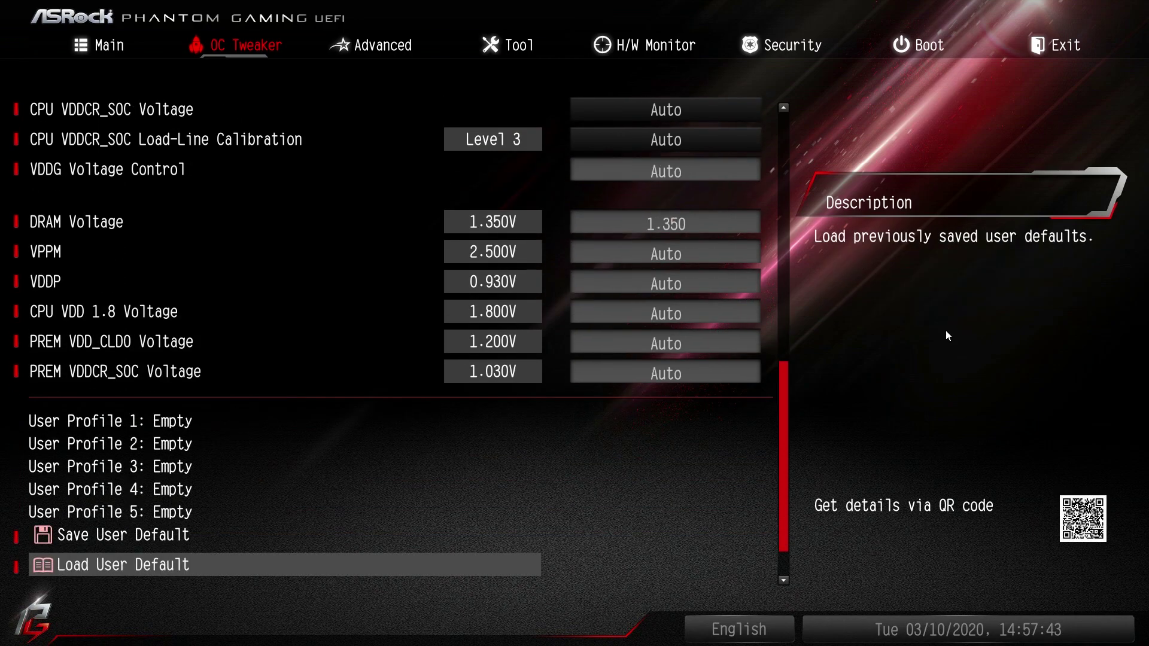
{"action": "key", "text": "Down"}
{"action": "key", "text": "Up"}
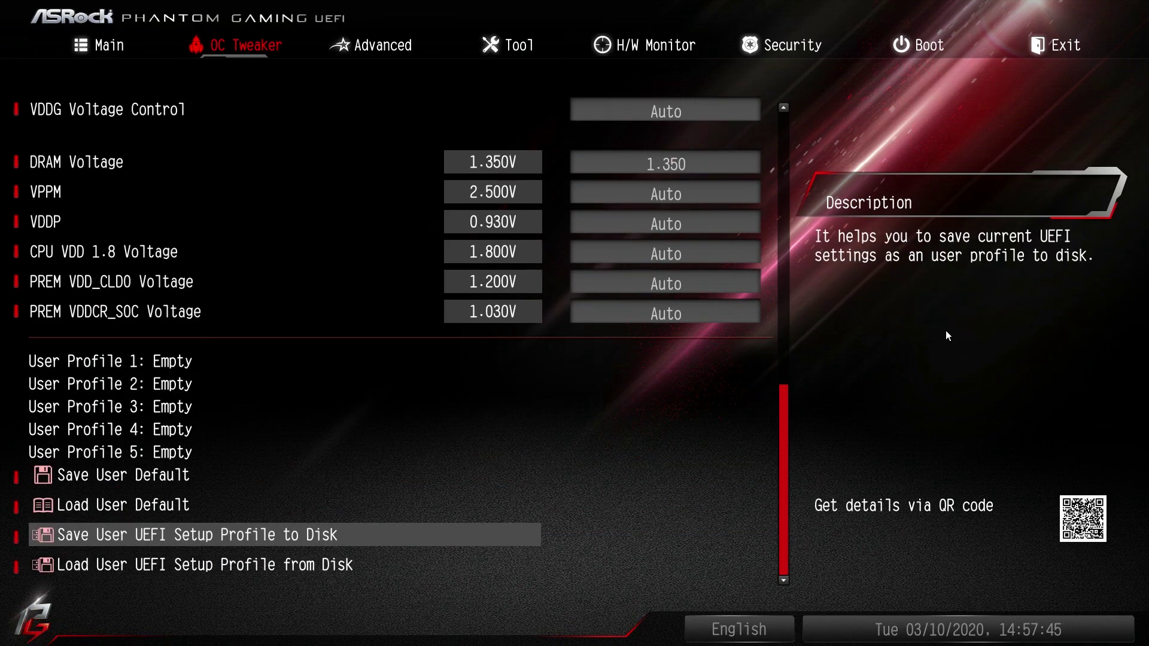
{"action": "key", "text": "Up"}
{"action": "key", "text": "Up"}
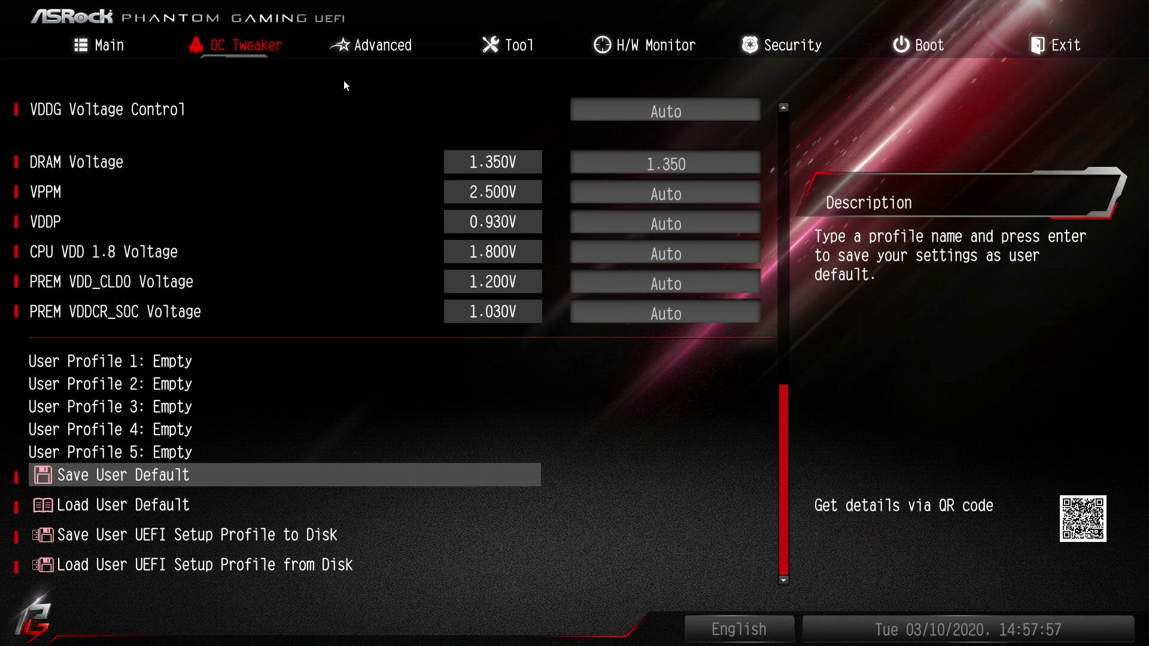
- On the Advanced tab, review CPU Configuration from PSS Support down to the AMD fTPM switch
{"action": "left_click", "coordinate": [345, 48]}
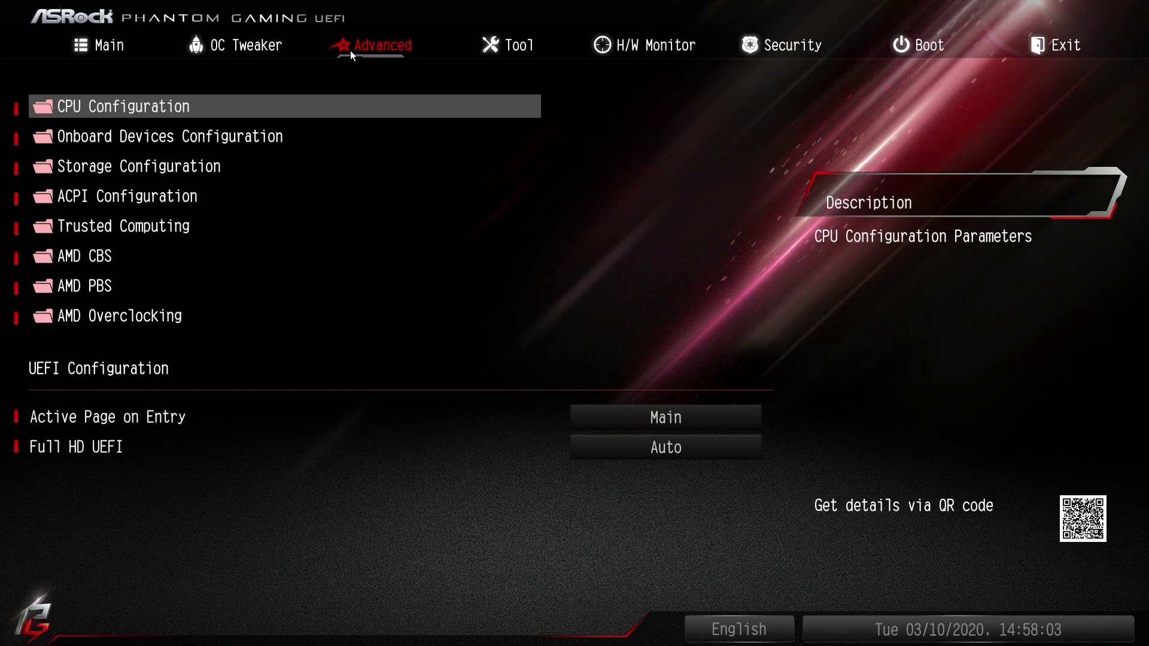
{"action": "key", "text": "Return"}
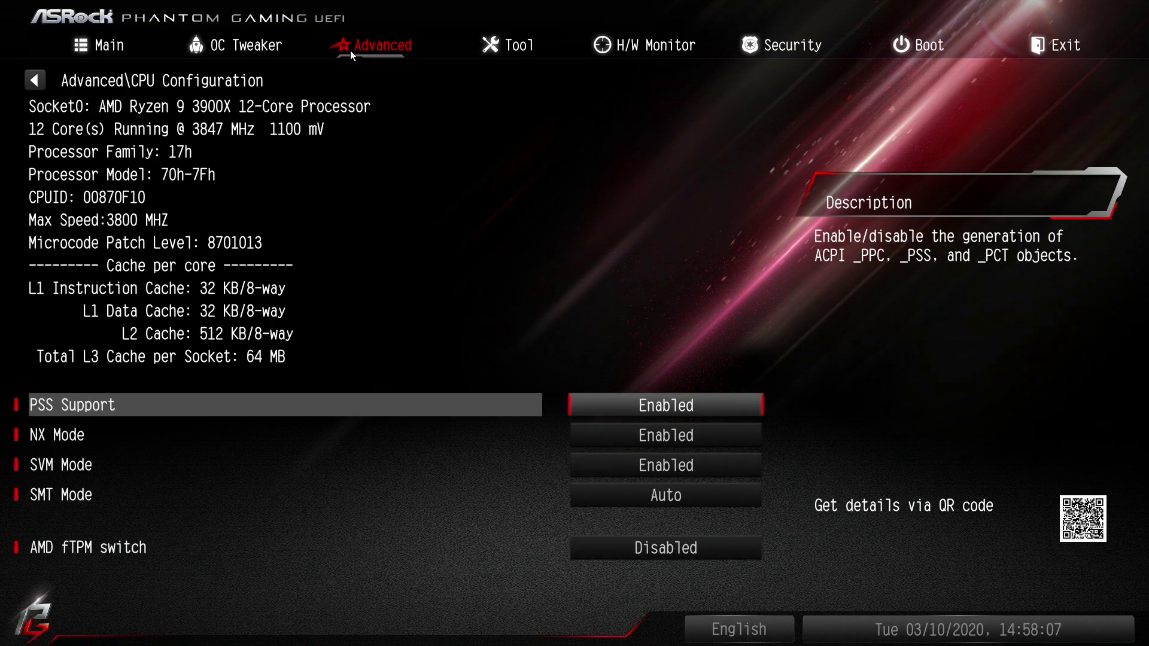
{"action": "key", "text": "Down"}
{"action": "key", "text": "Down"}
{"action": "key", "text": "Down"}
{"action": "key", "text": "Down"}
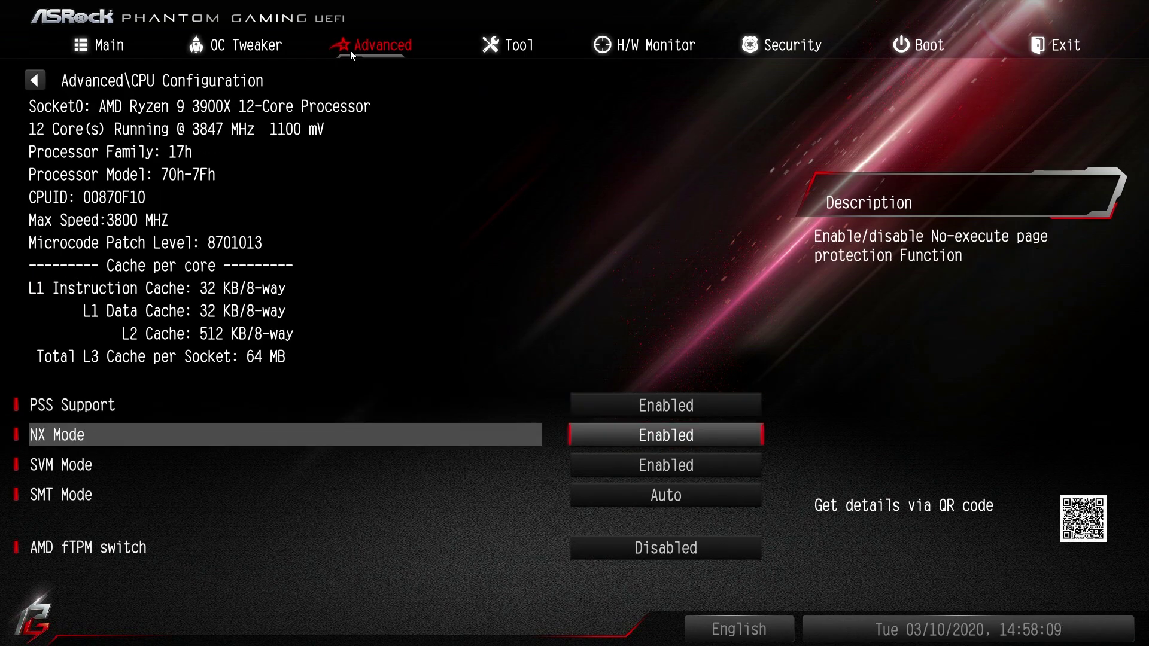
{"action": "key", "text": "Up"}
{"action": "key", "text": "Up"}
{"action": "key", "text": "Up"}
{"action": "key", "text": "Up"}
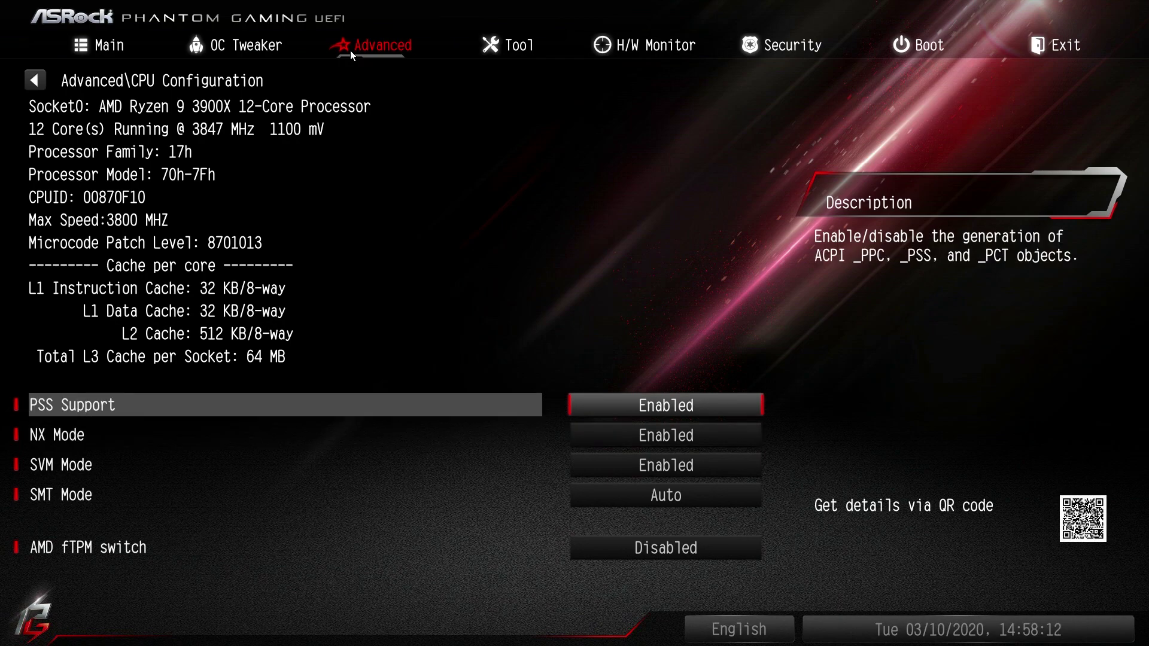
{"action": "key", "text": "Down"}
{"action": "key", "text": "Down"}
{"action": "key", "text": "Down"}
{"action": "key", "text": "Down"}
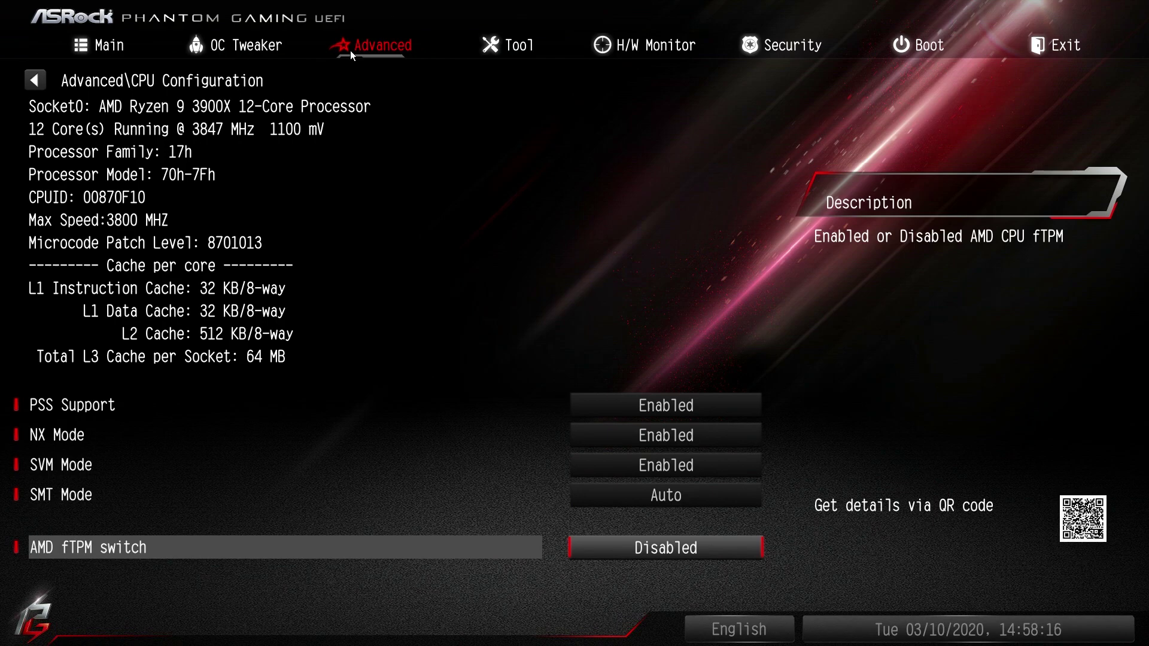
{"action": "left_click", "coordinate": [352, 53]}
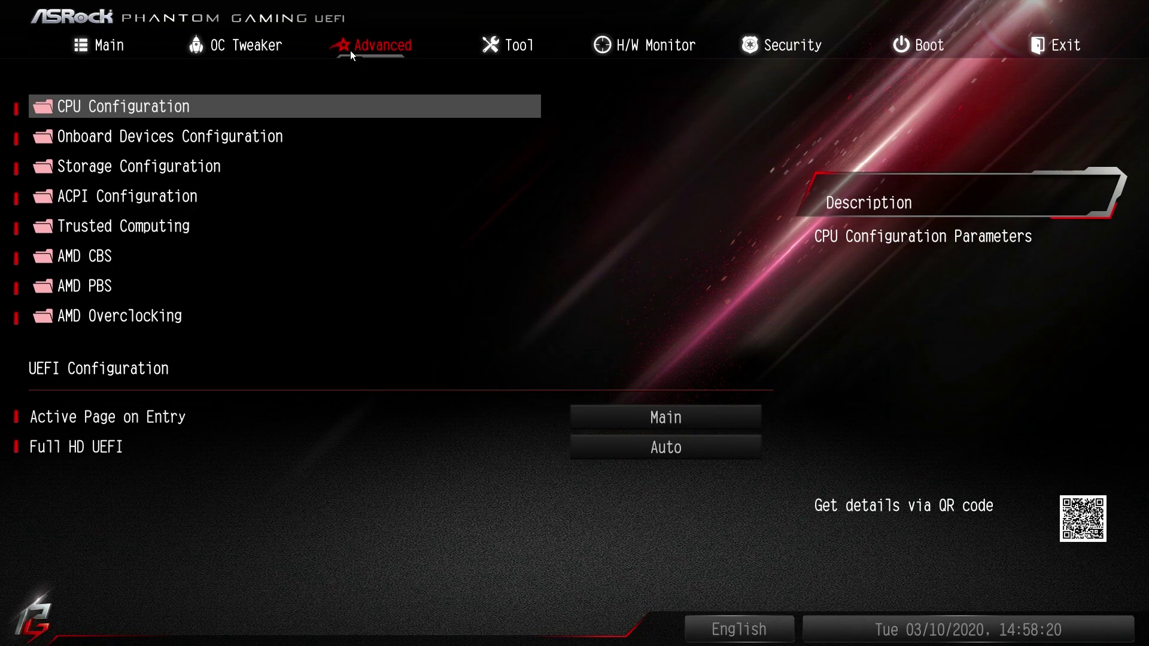
{"action": "key", "text": "Return"}
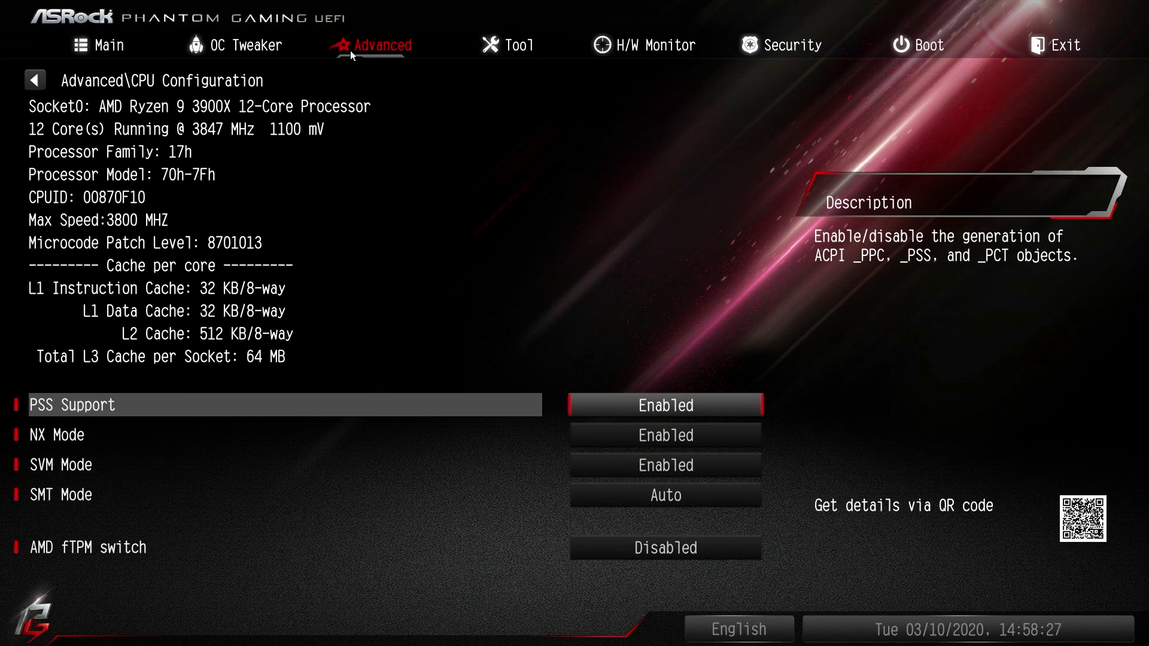
- Browse Onboard Devices and Storage Configuration, then open ACPI Configuration showing Suspend to RAM Auto
{"action": "key", "text": "Escape"}
{"action": "key", "text": "Down"}
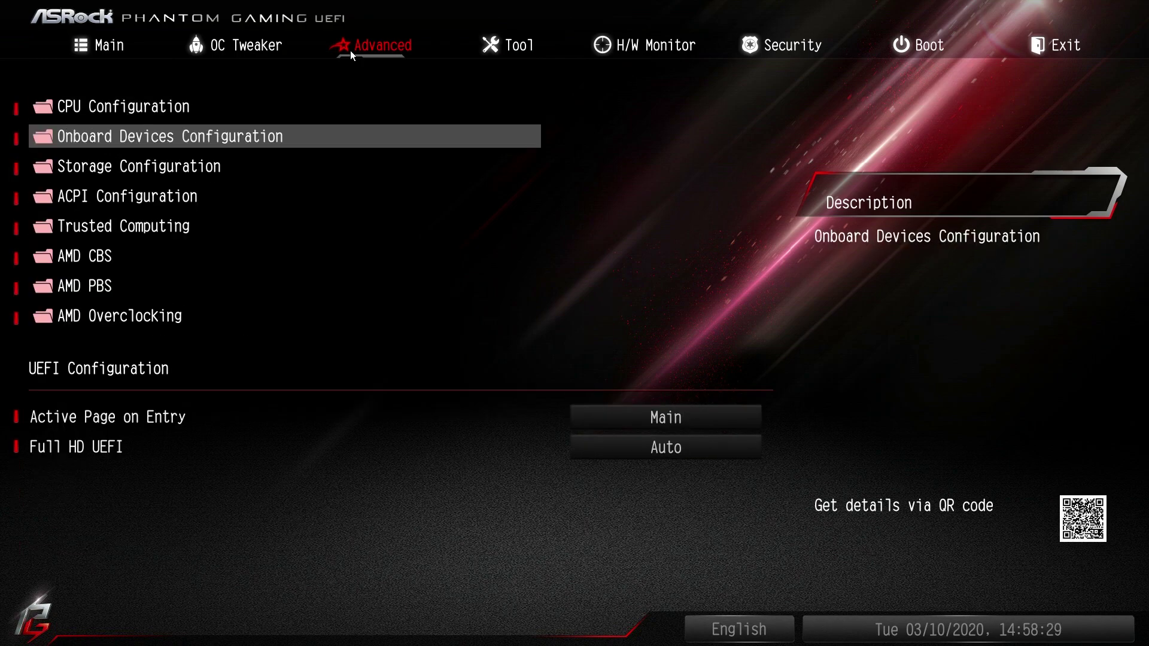
{"action": "key", "text": "Return"}
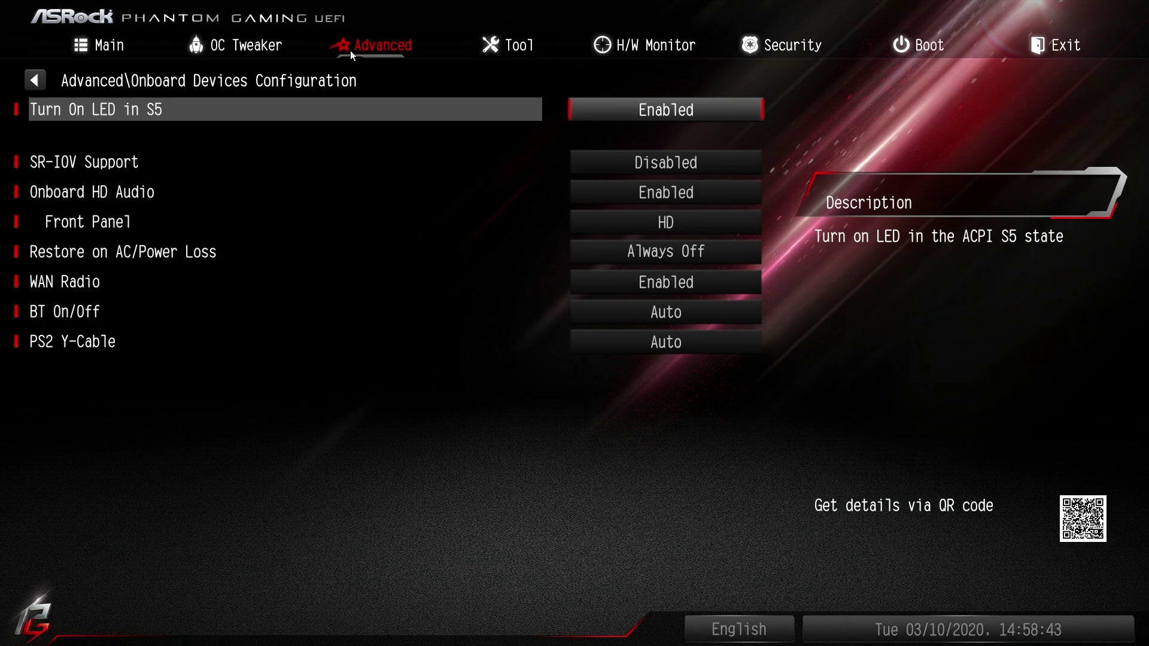
{"action": "key", "text": "Escape"}
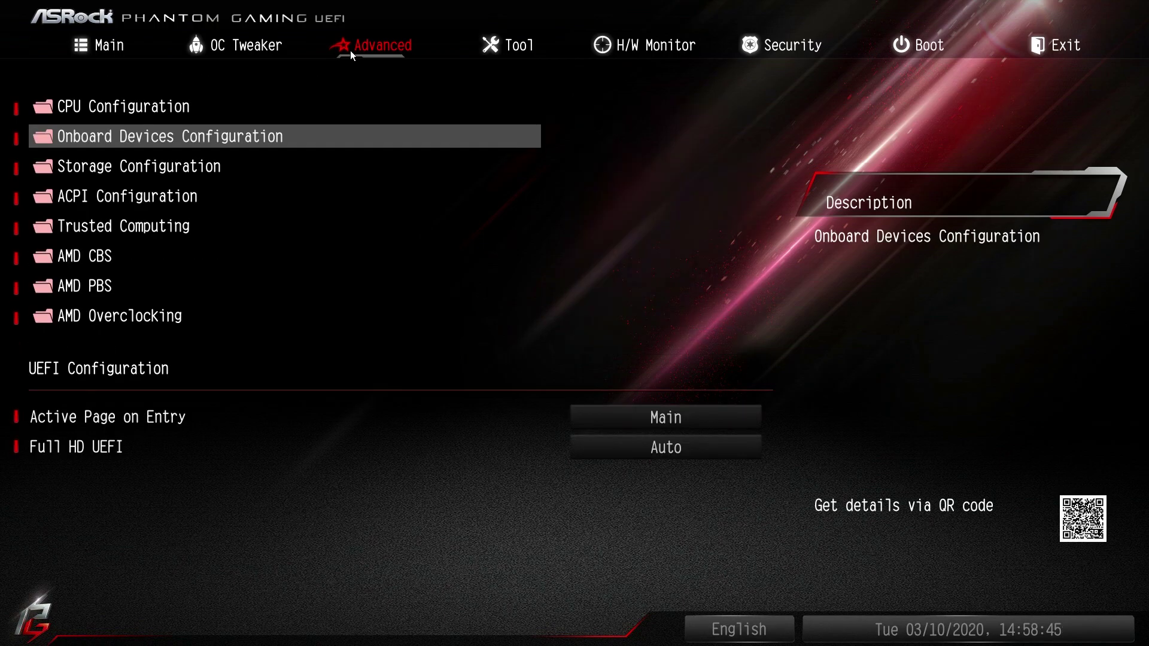
{"action": "key", "text": "Down"}
{"action": "key", "text": "Return"}
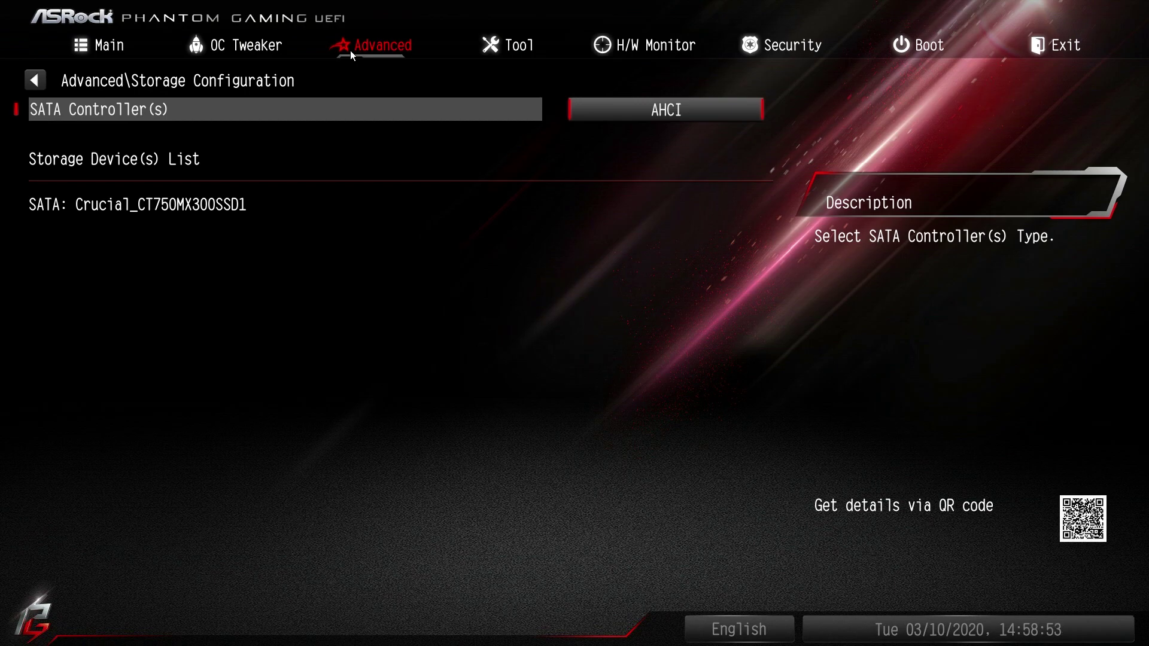
{"action": "key", "text": "Escape"}
{"action": "key", "text": "Down"}
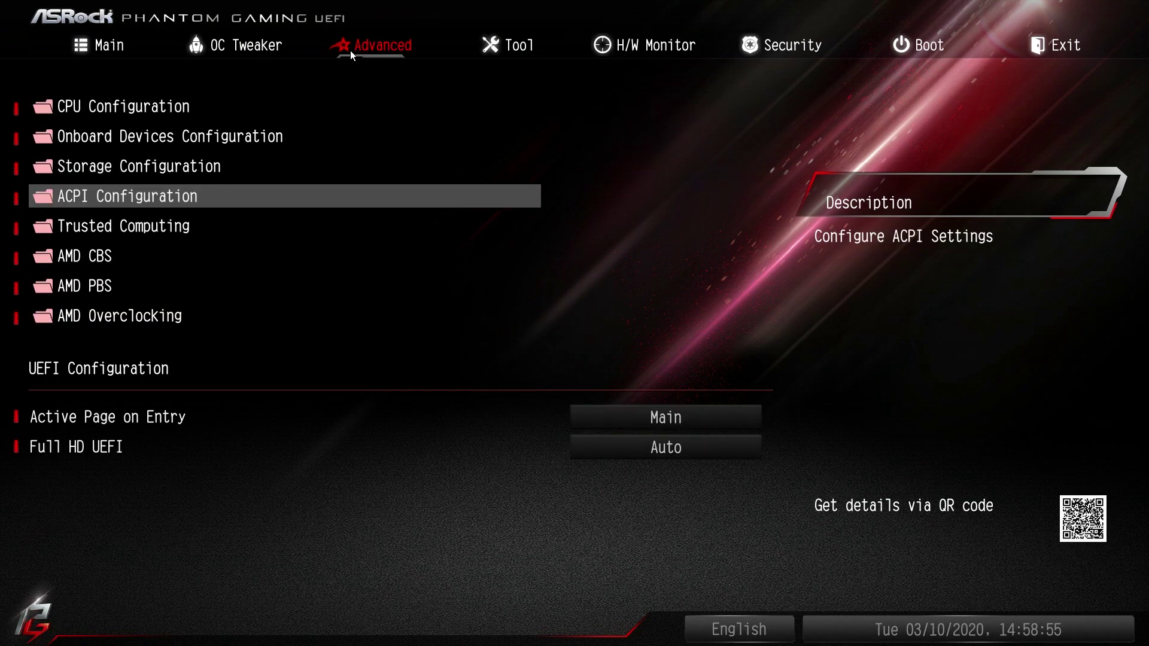
{"action": "key", "text": "Return"}
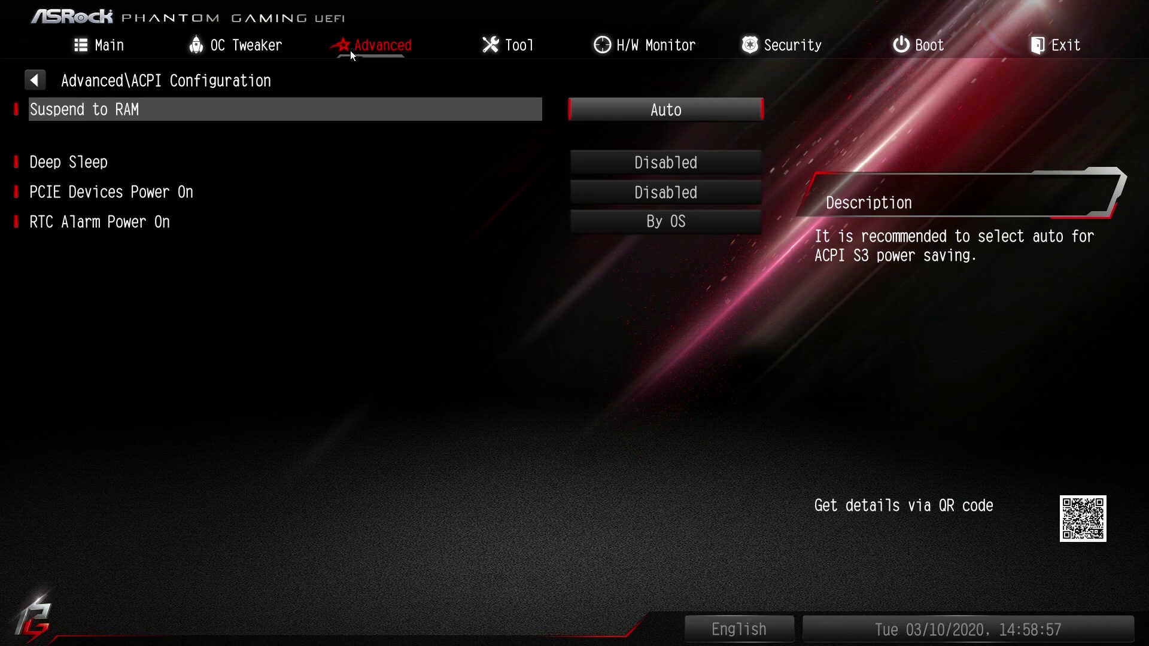
- Leave ACPI and view the Trusted Computing and AMD CBS pages
{"action": "key", "text": "Escape"}
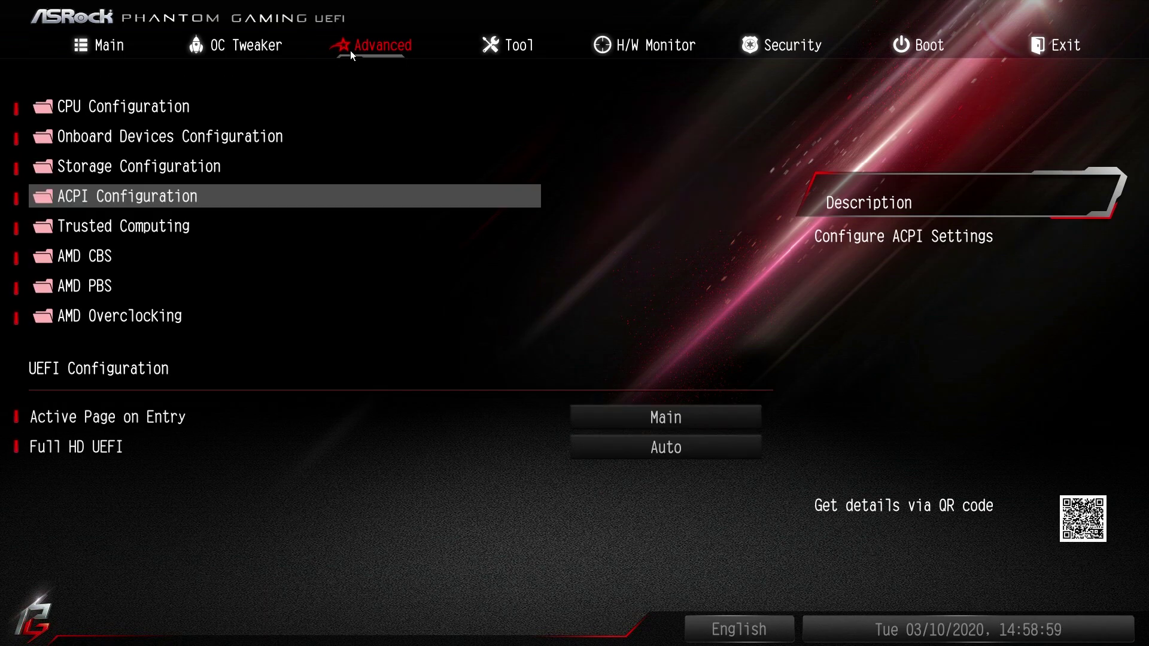
{"action": "key", "text": "Down"}
{"action": "key", "text": "Return"}
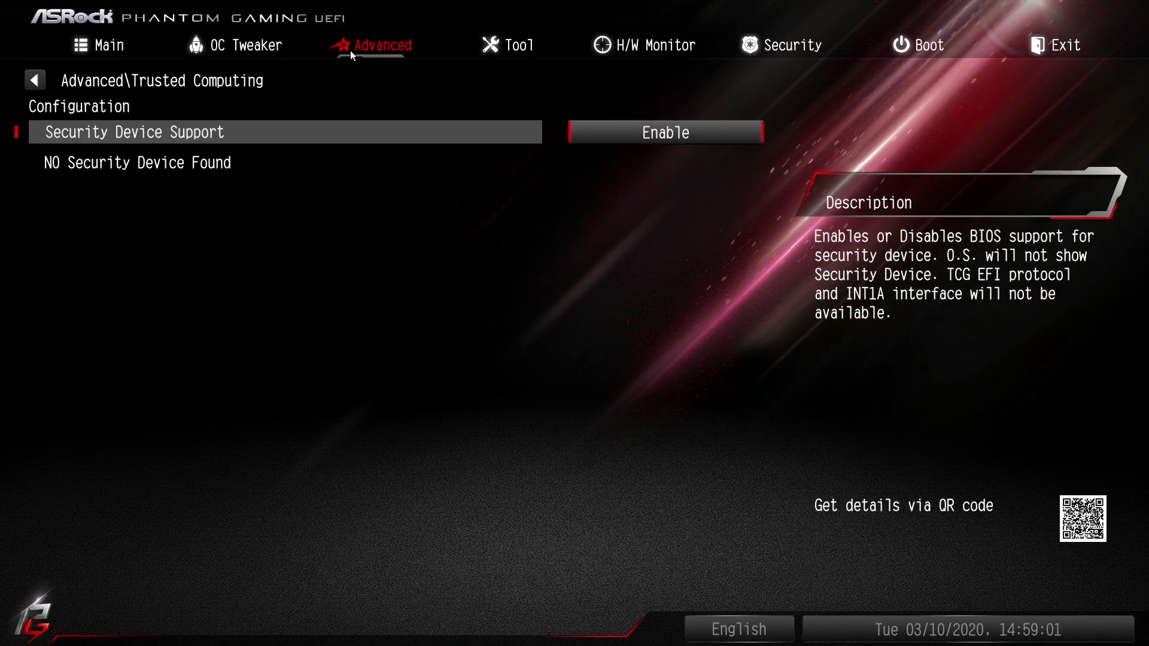
{"action": "key", "text": "Escape"}
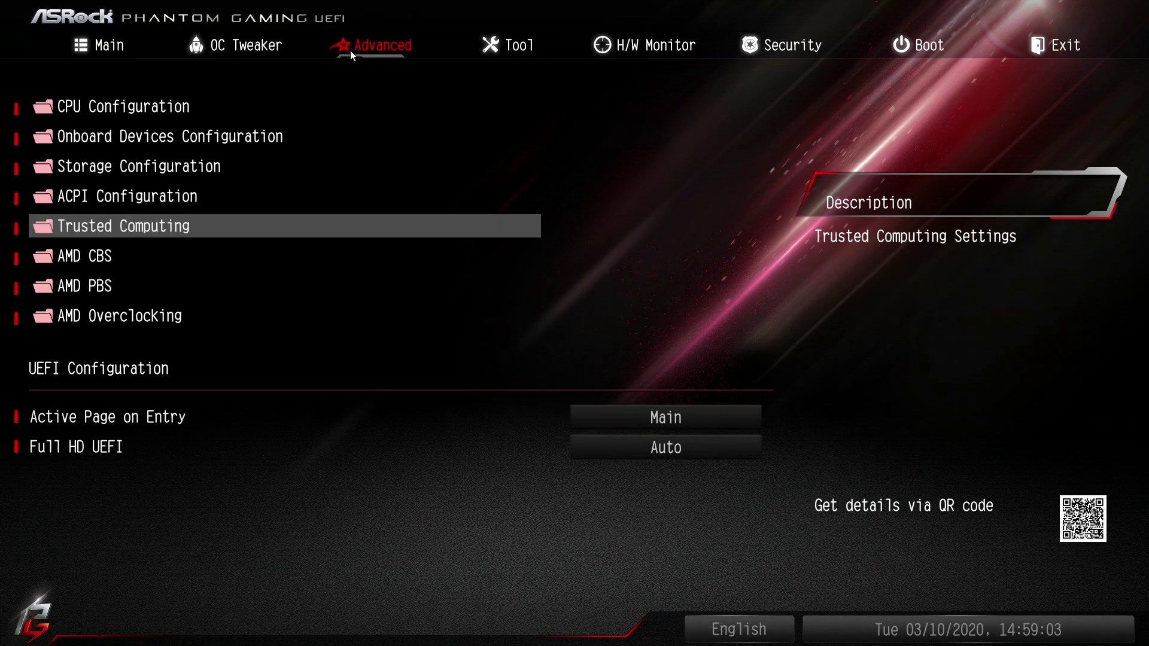
{"action": "key", "text": "Down"}
{"action": "key", "text": "Return"}
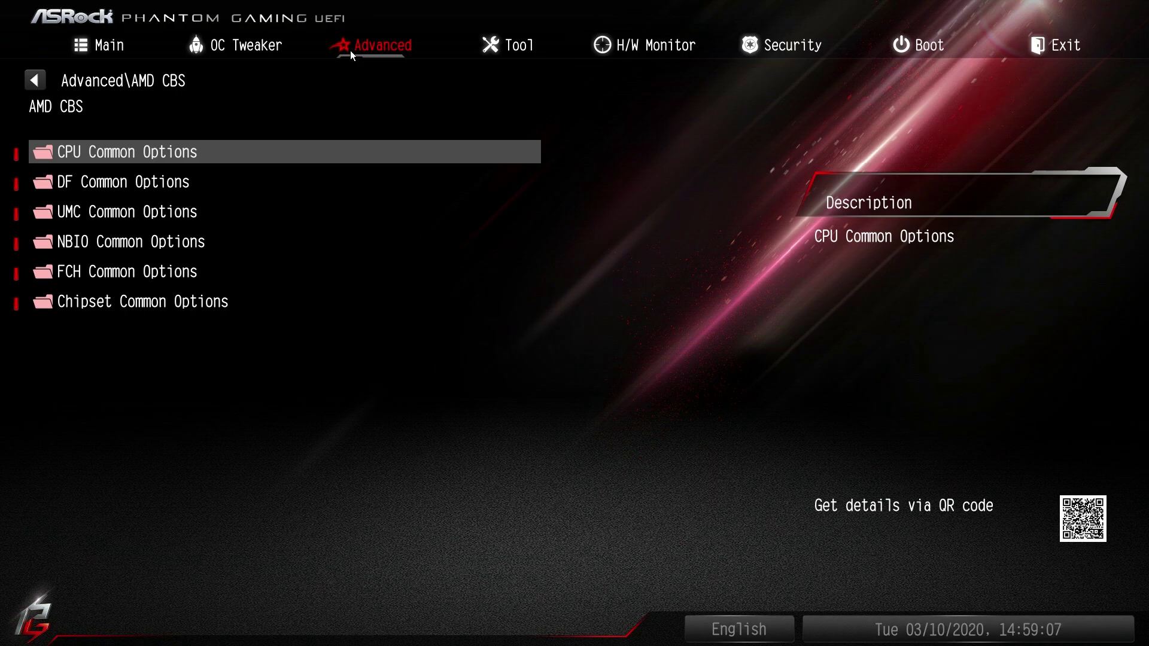
- View the AMD PBS page, then bring up the AMD Overclocking warning
{"action": "key", "text": "Escape"}
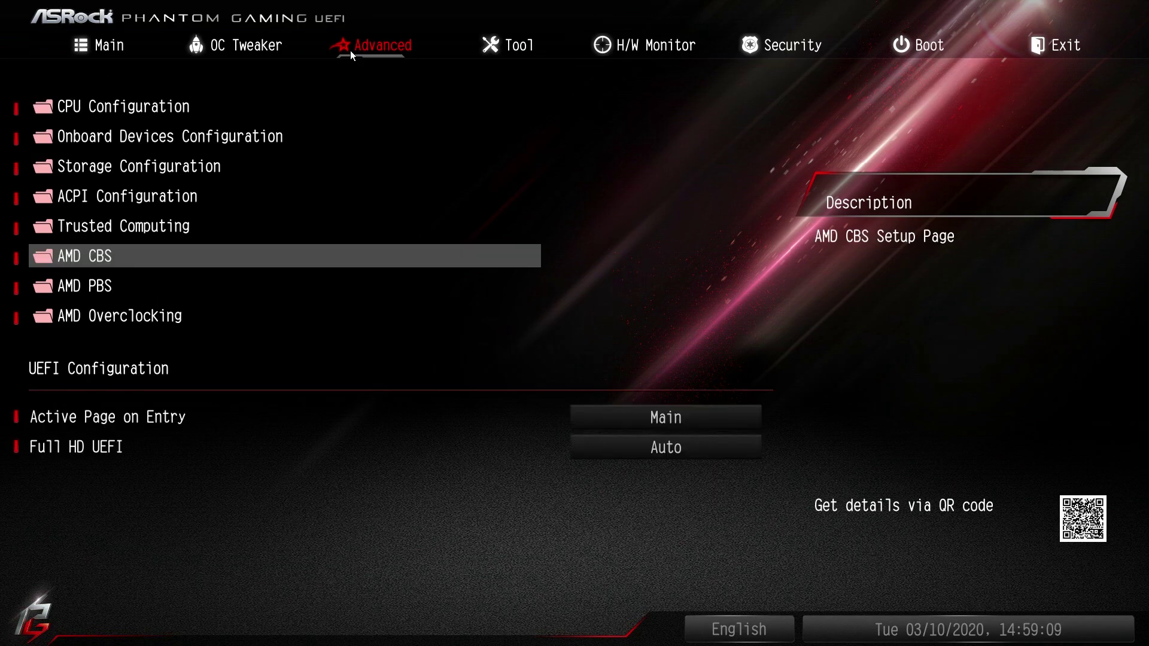
{"action": "key", "text": "Down"}
{"action": "key", "text": "Return"}
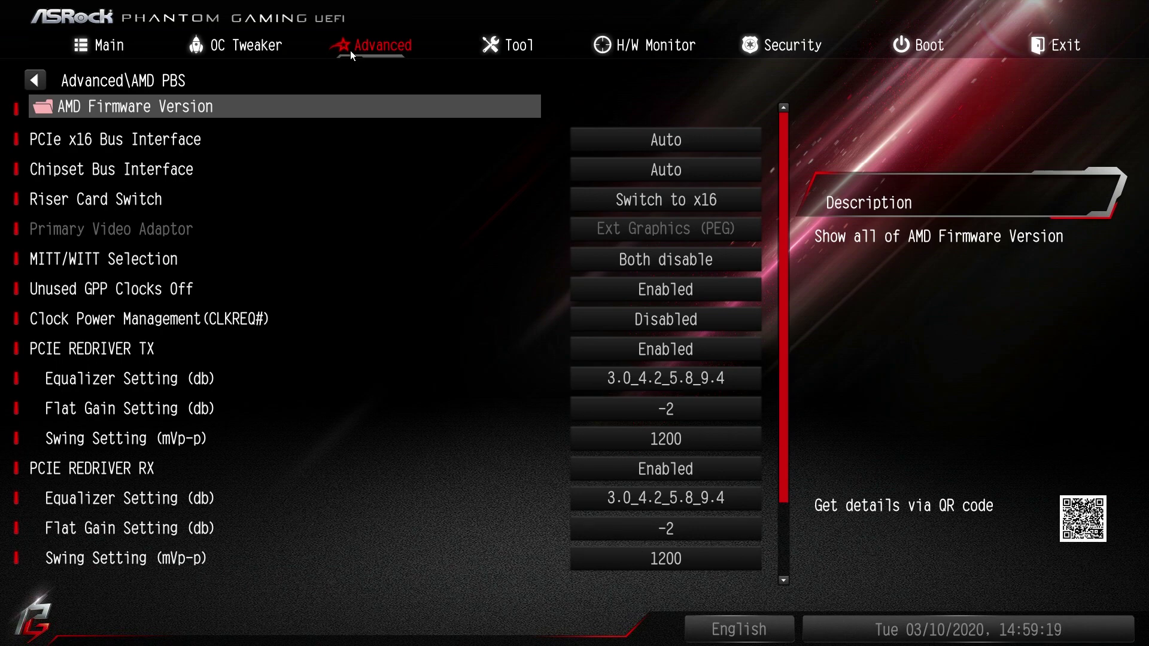
{"action": "key", "text": "Escape"}
{"action": "key", "text": "Down"}
{"action": "key", "text": "Return"}
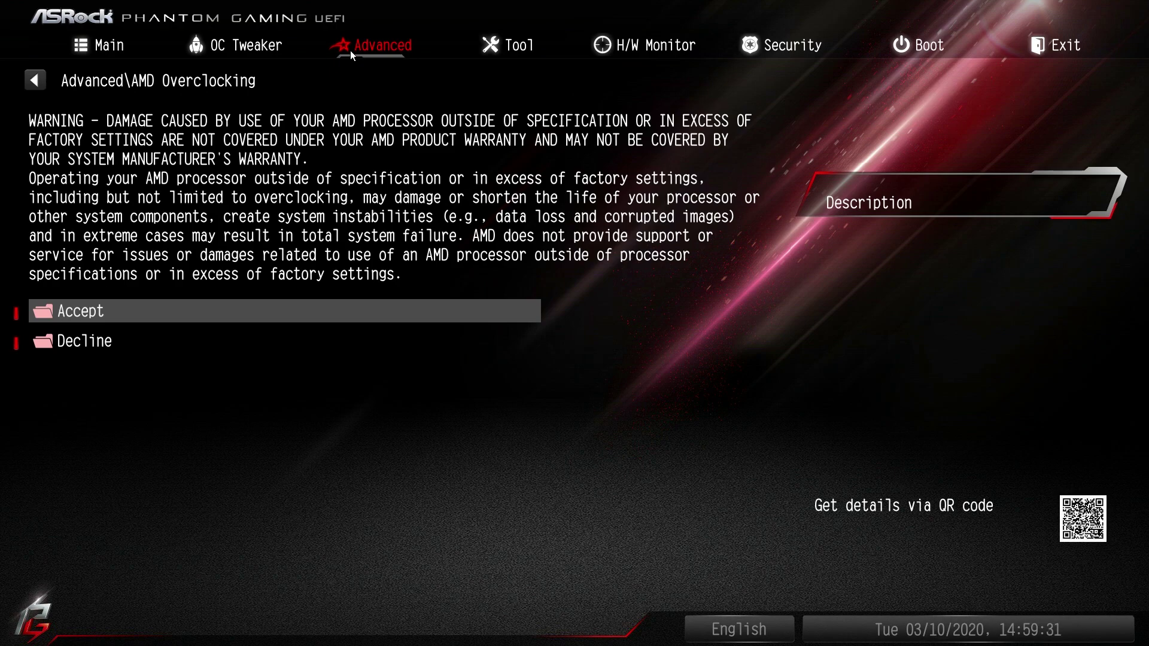
- Accept the warning and inspect ECO Mode, Precision Boost Overdrive and SoC/Uncore OC Mode, unchanged
{"action": "key", "text": "Return"}
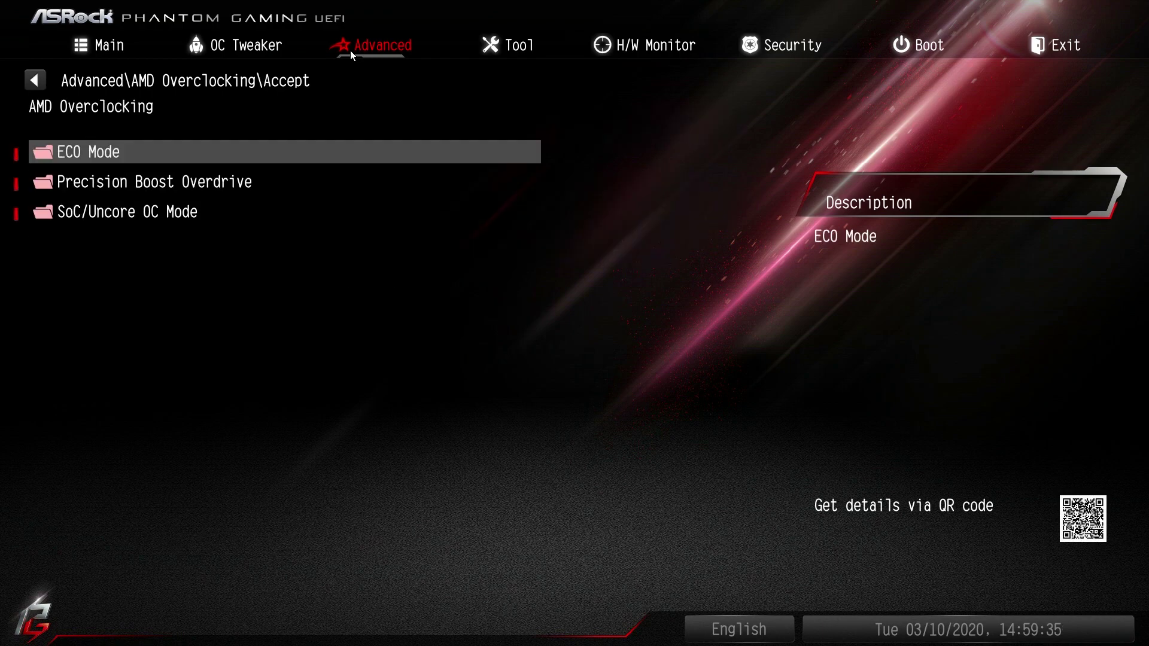
{"action": "key", "text": "Return"}
{"action": "key", "text": "Escape"}
{"action": "key", "text": "Down"}
{"action": "key", "text": "Return"}
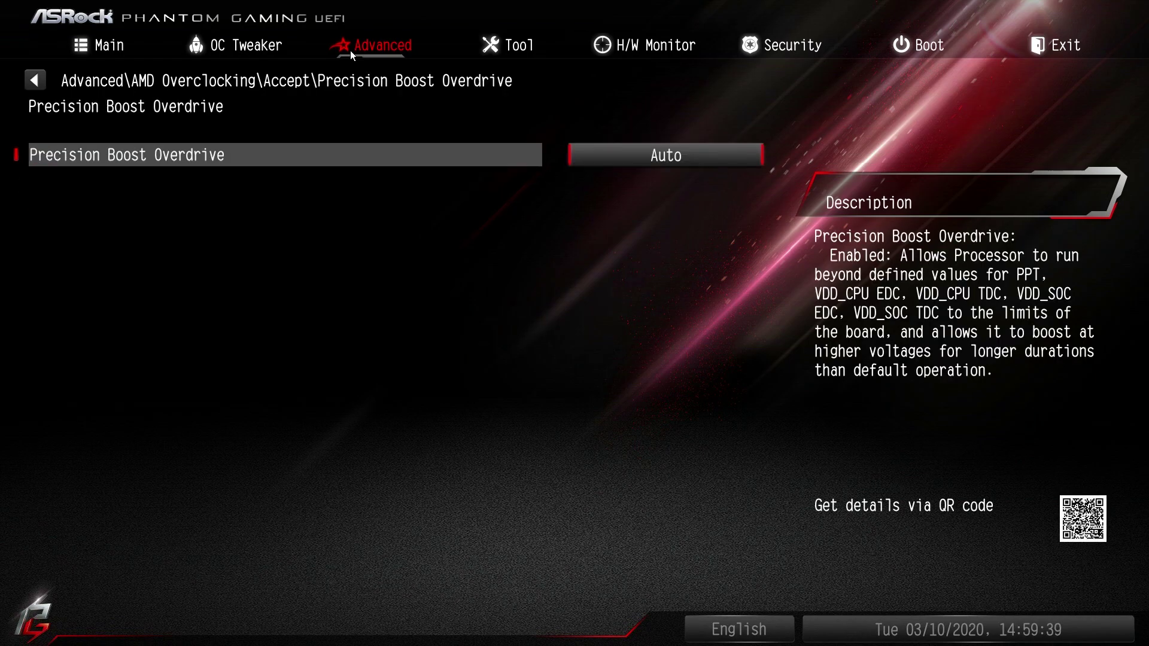
{"action": "key", "text": "Escape"}
{"action": "key", "text": "Down"}
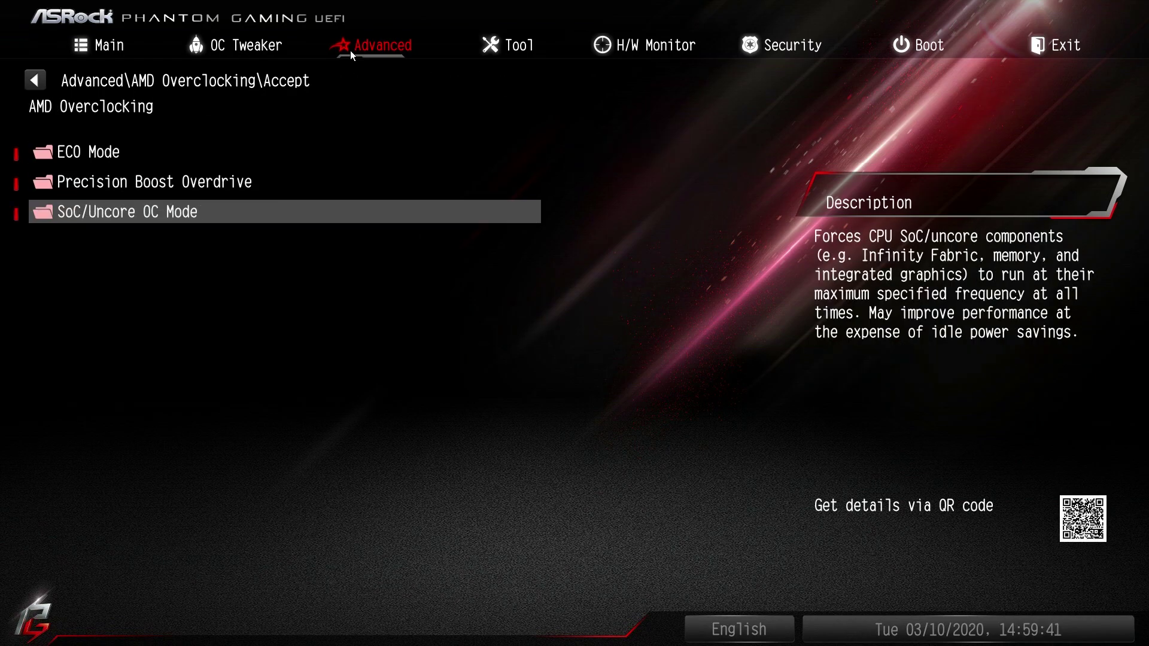
{"action": "key", "text": "Return"}
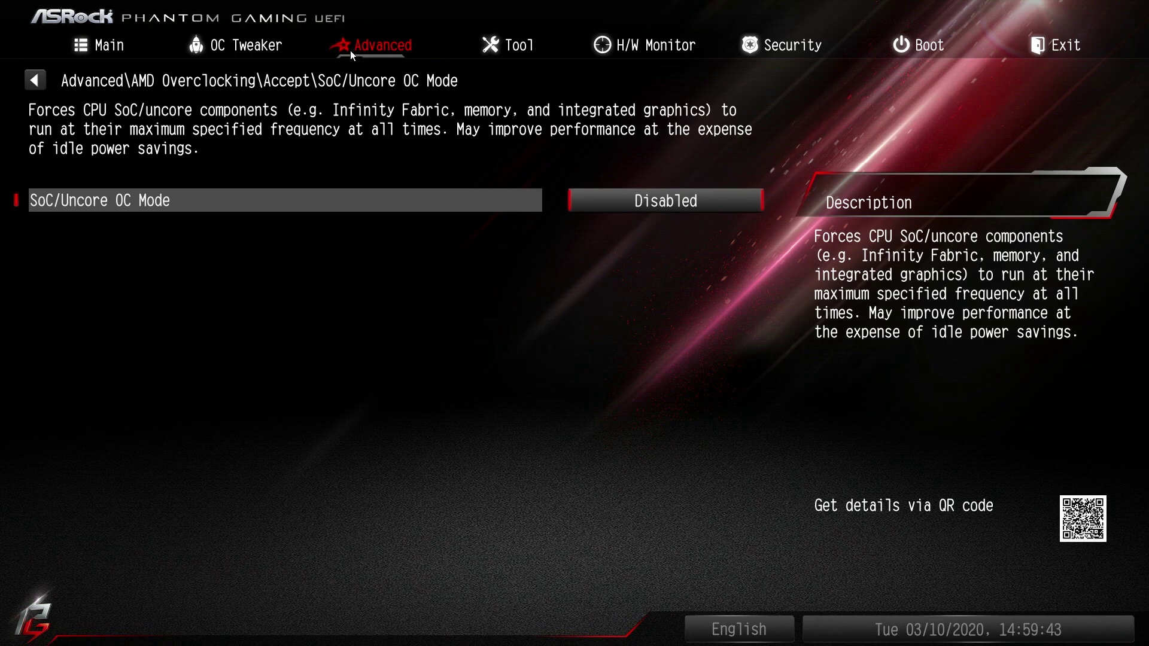
{"action": "key", "text": "Escape"}
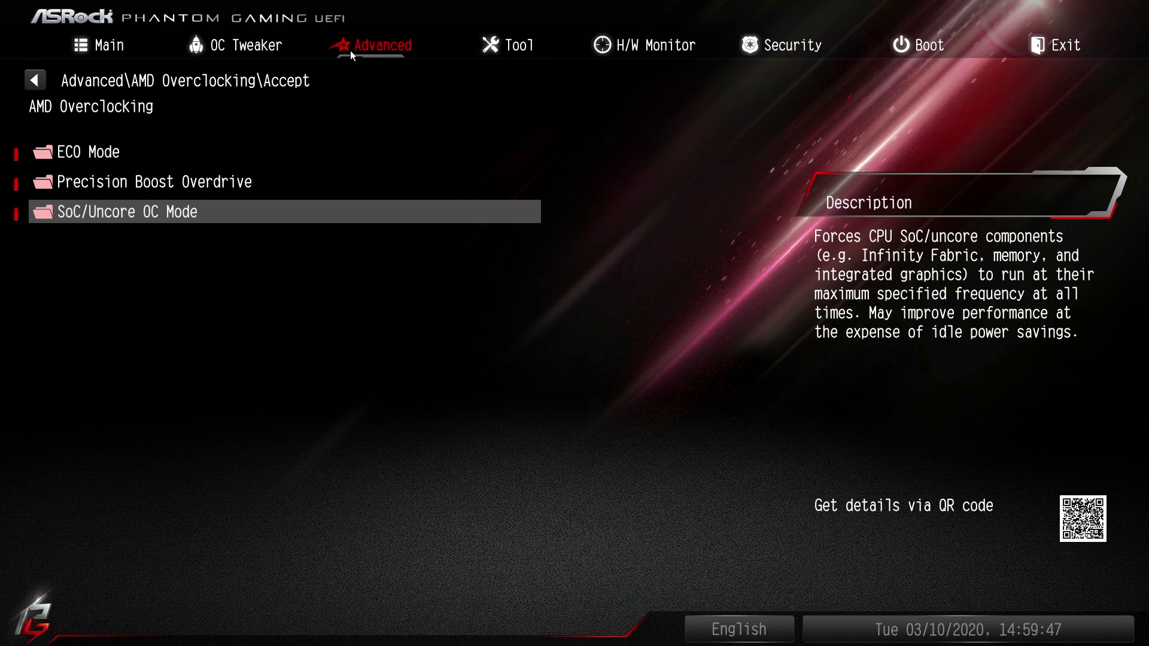
{"action": "key", "text": "Escape"}
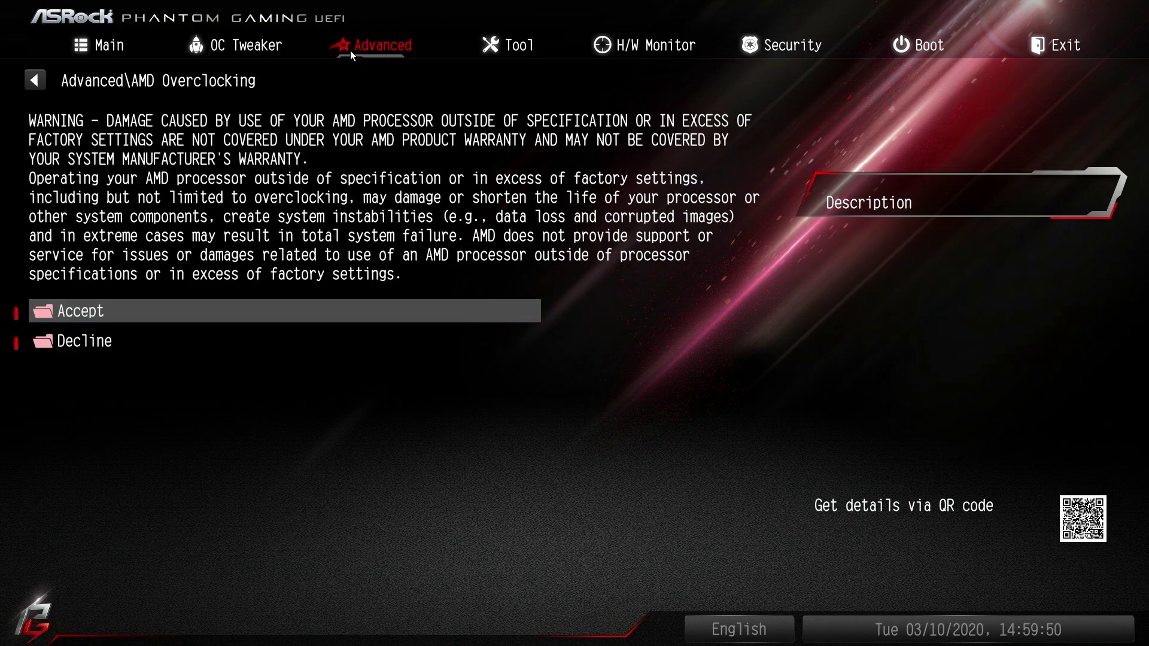
{"action": "key", "text": "Escape"}
- Check the Active Page on Entry and Full HD UEFI settings, then move to Tool
{"action": "key", "text": "Down"}
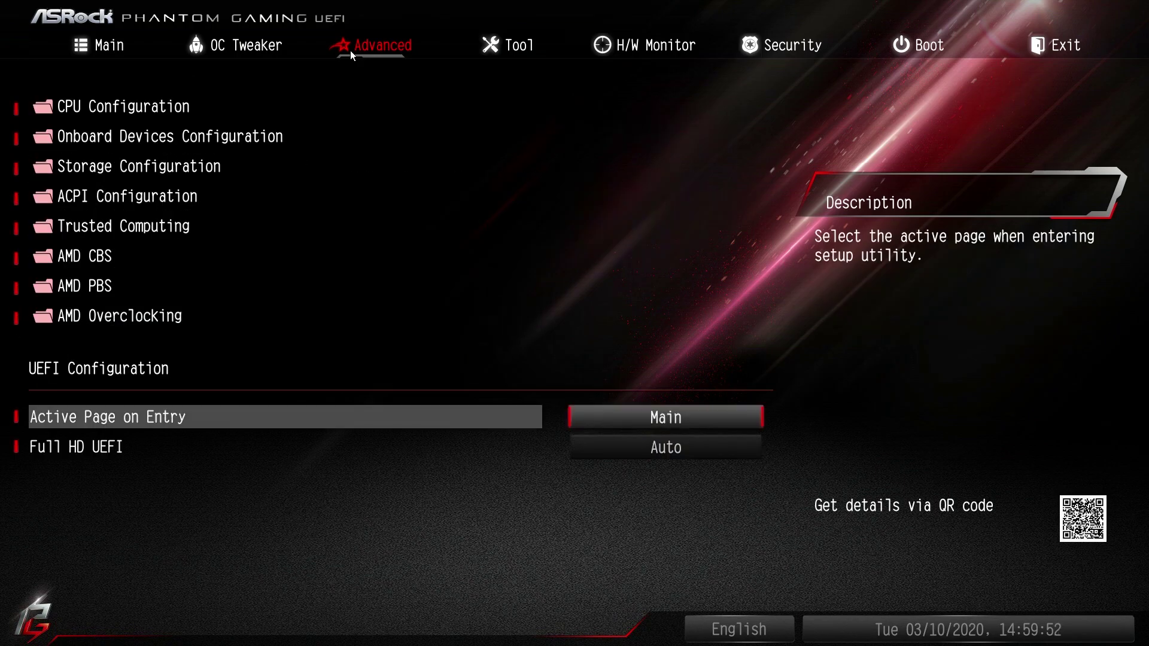
{"action": "key", "text": "Down"}
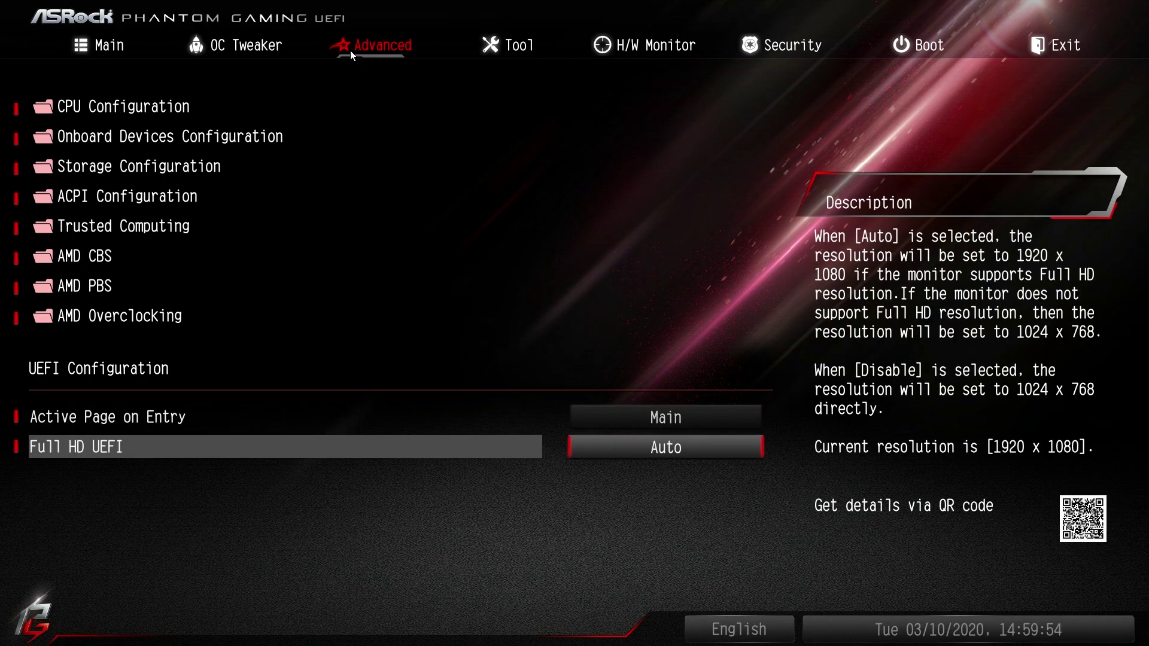
{"action": "key", "text": "Up"}
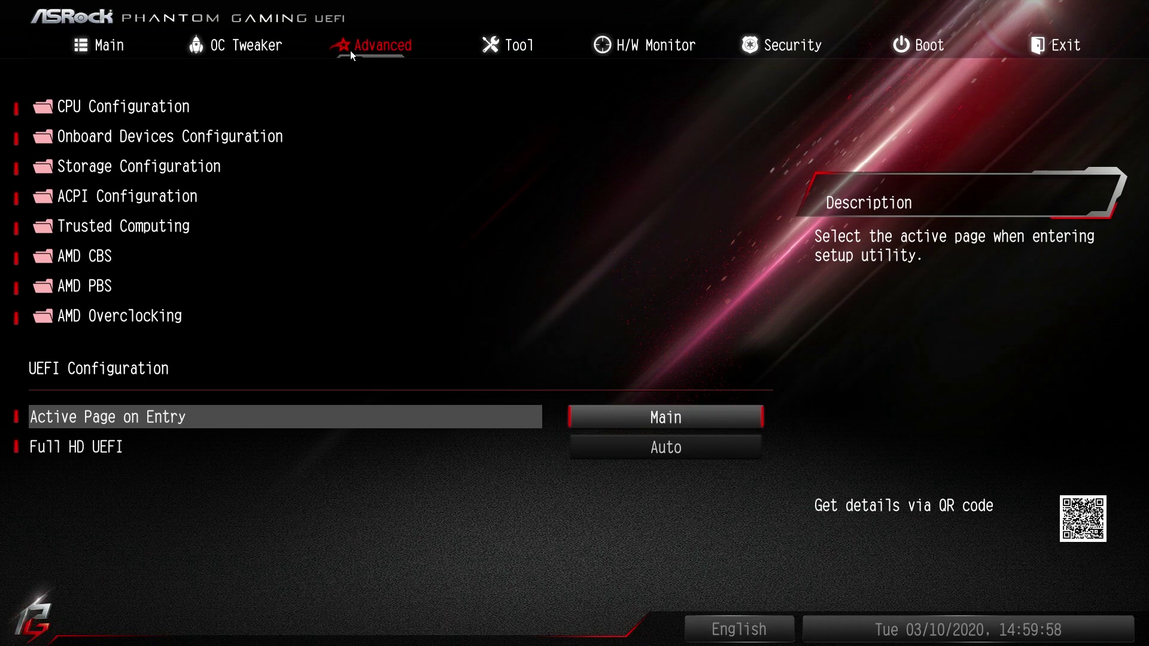
{"action": "key", "text": "Return"}
{"action": "key", "text": "Return"}
{"action": "key", "text": "Right"}
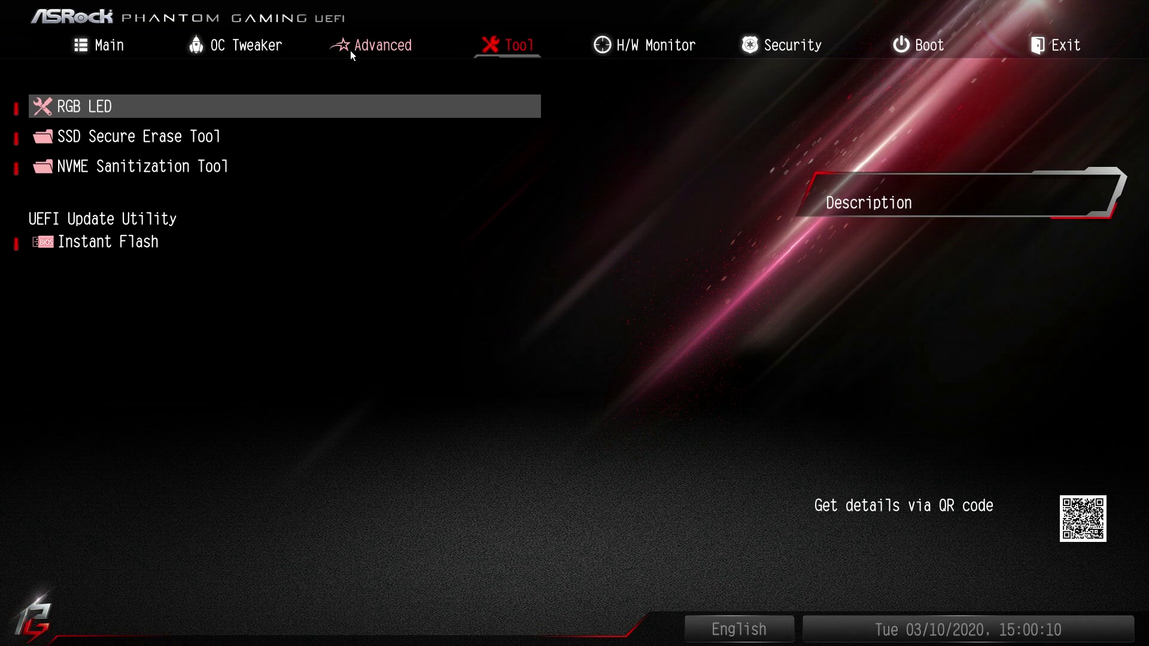
- Open RGB LED settings and keep the Rainbow lighting effect unchanged
{"action": "key", "text": "Return"}
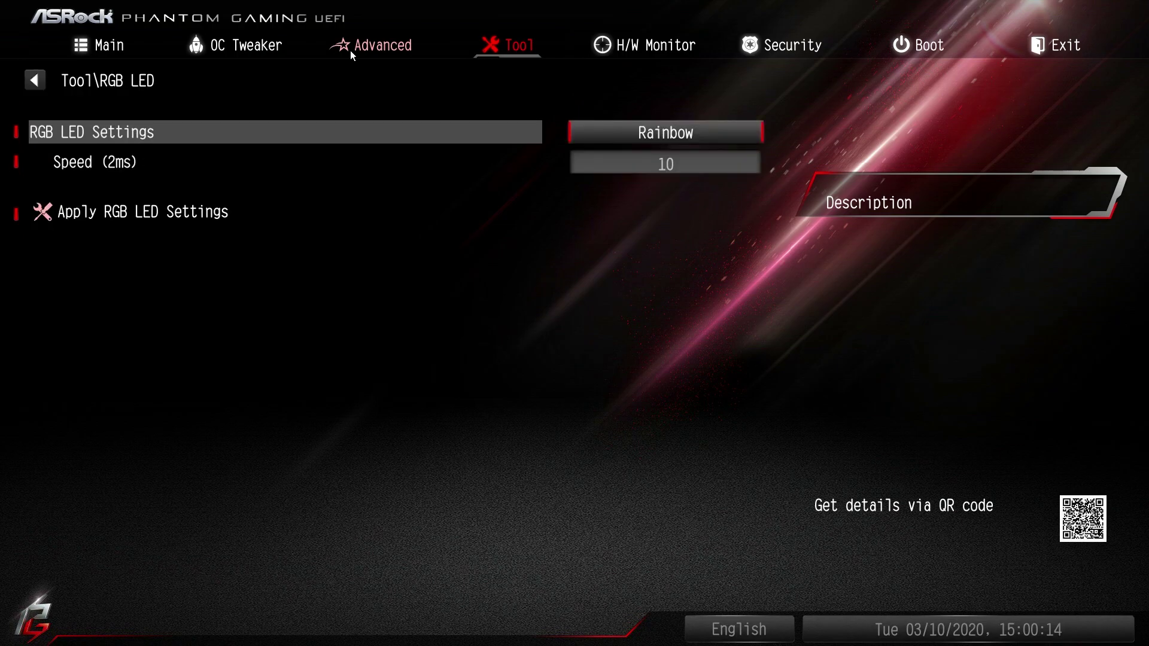
{"action": "key", "text": "Return"}
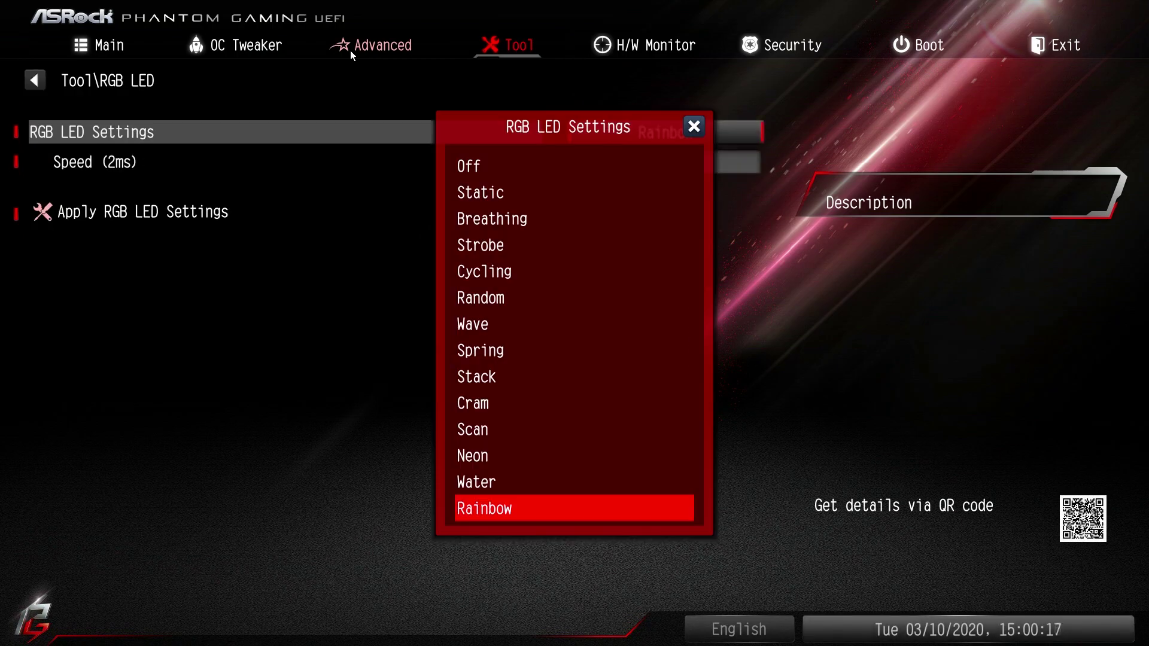
{"action": "key", "text": "Return"}
{"action": "key", "text": "Down"}
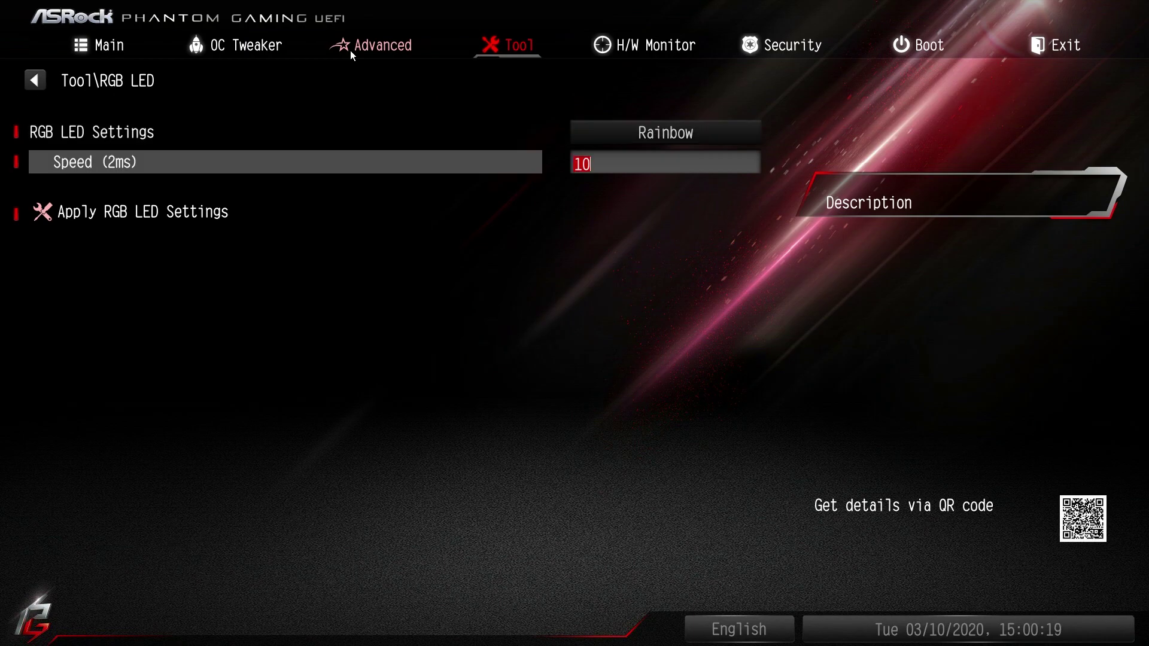
{"action": "key", "text": "Down"}
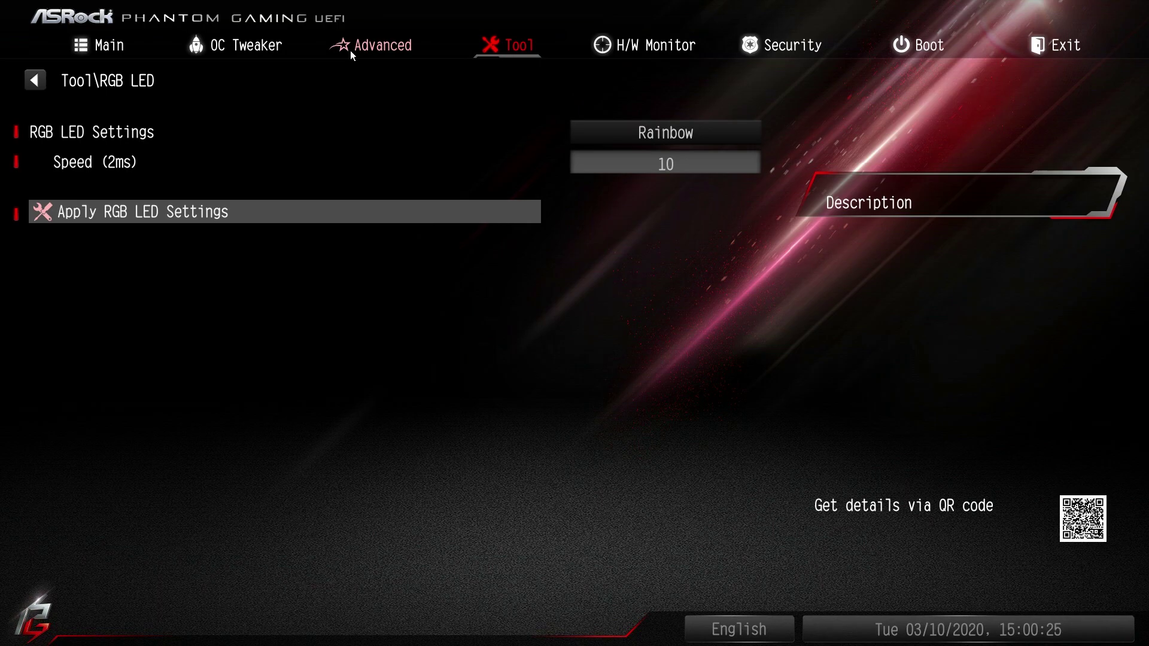
{"action": "key", "text": "Escape"}
- Read the SSD Secure Erase, NVME Sanitization and Instant Flash descriptions, then go to H/W Monitor
{"action": "key", "text": "Down"}
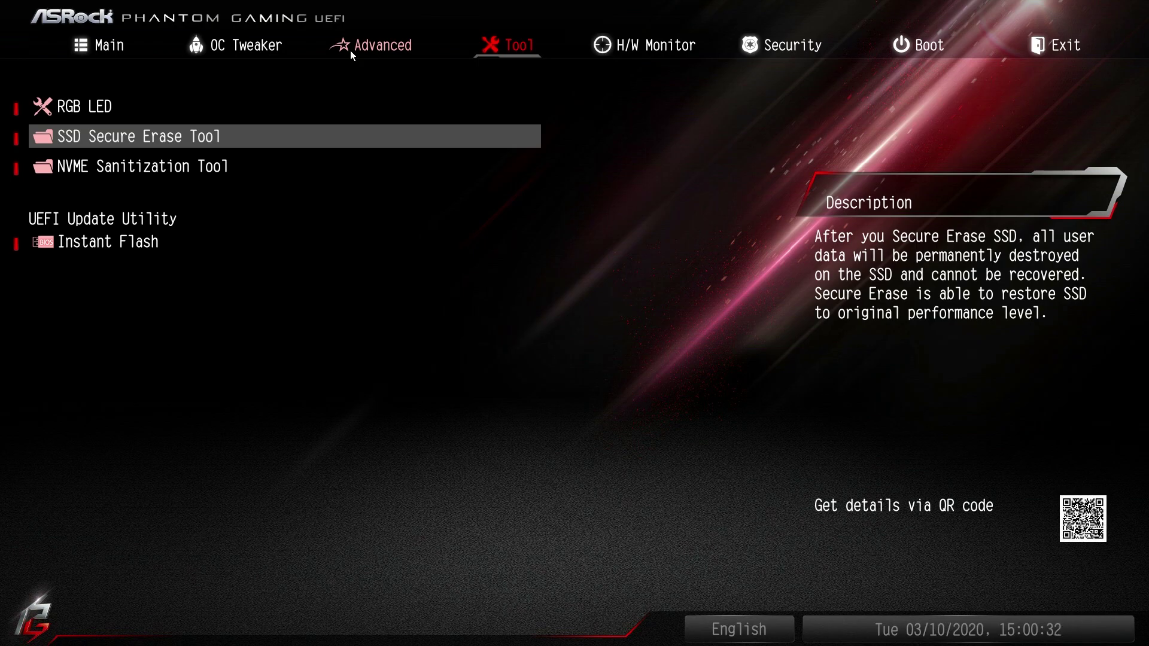
{"action": "key", "text": "Down"}
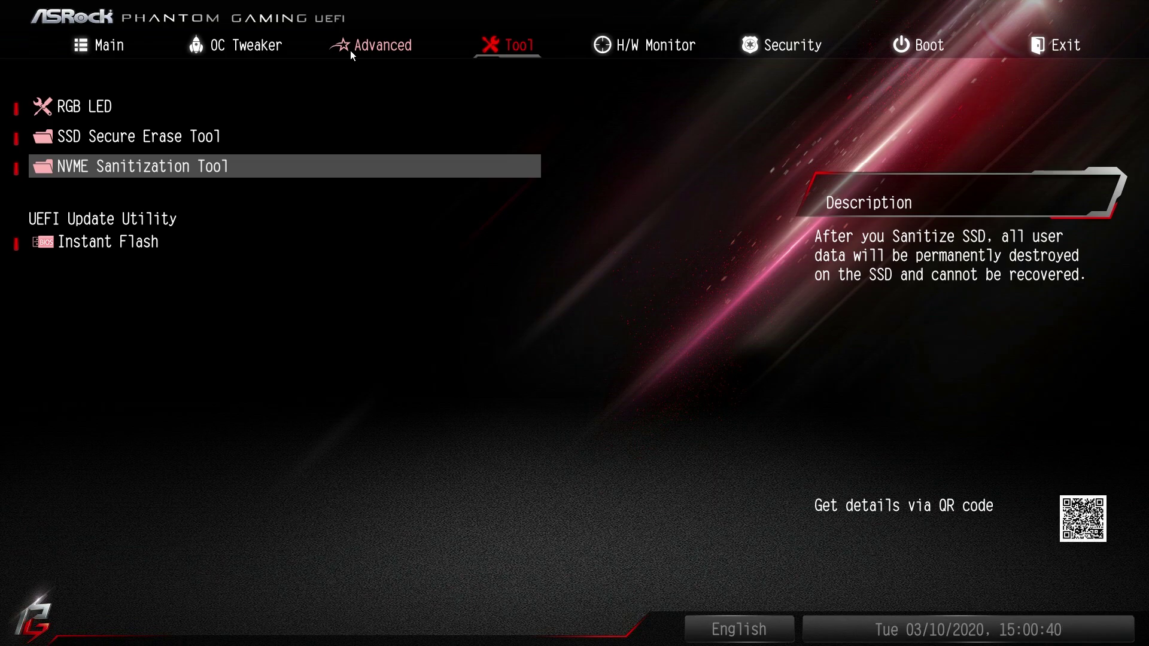
{"action": "key", "text": "Down"}
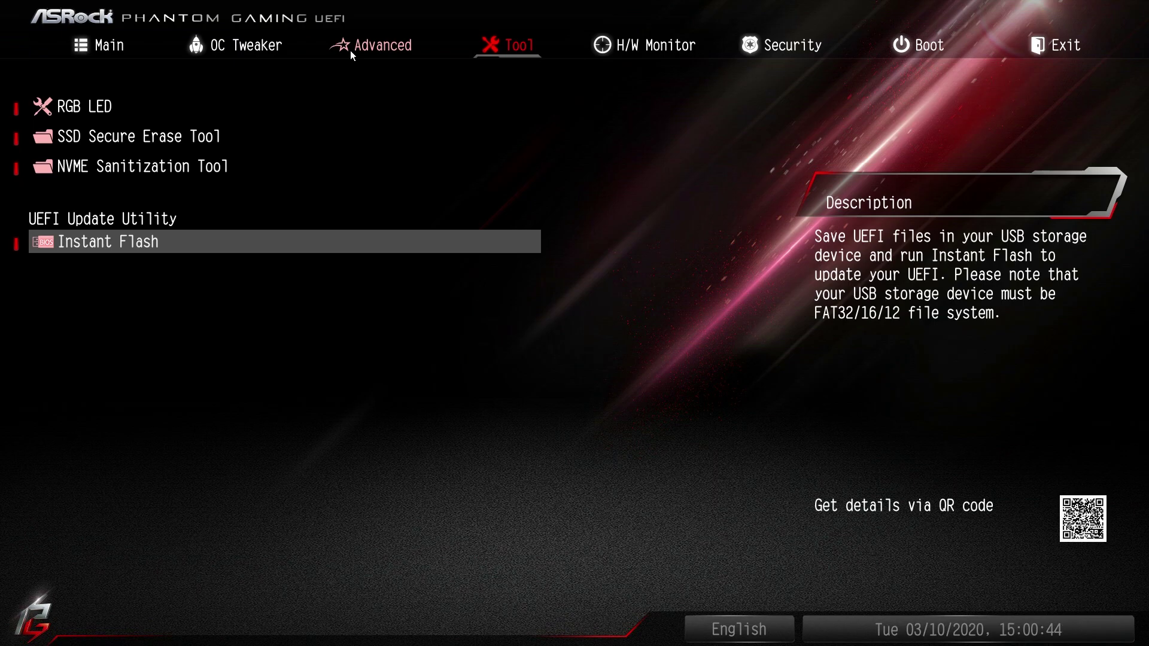
{"action": "key", "text": "Right"}
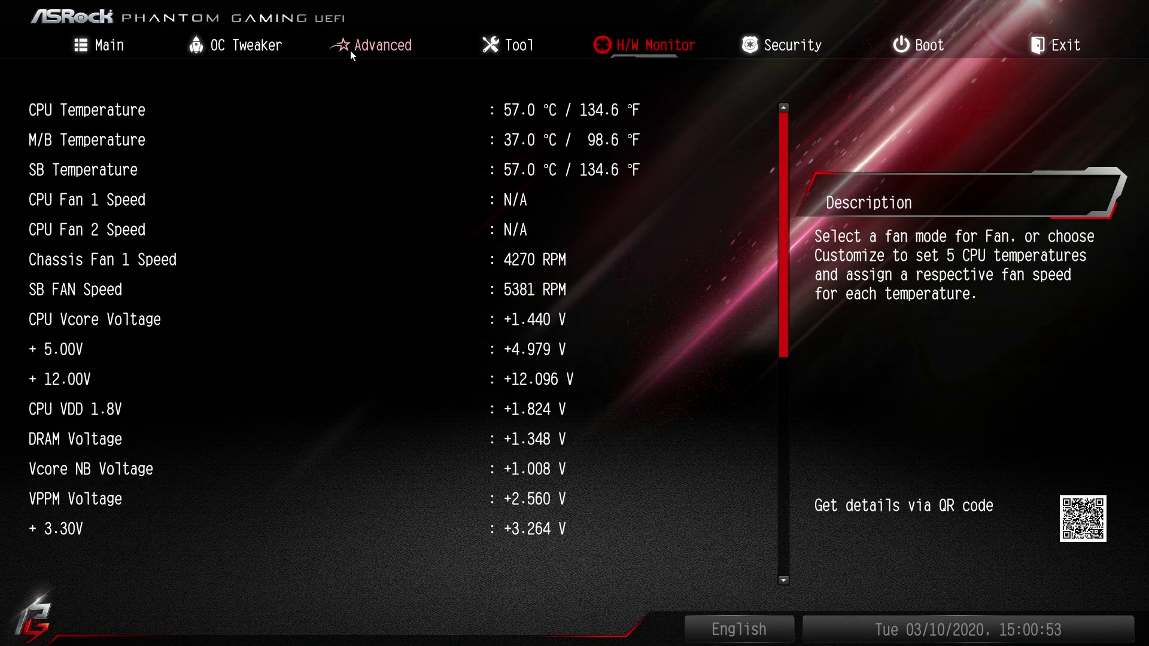
- Set CPU Fan 1 Setting to Customize
{"action": "key", "text": "Down"}
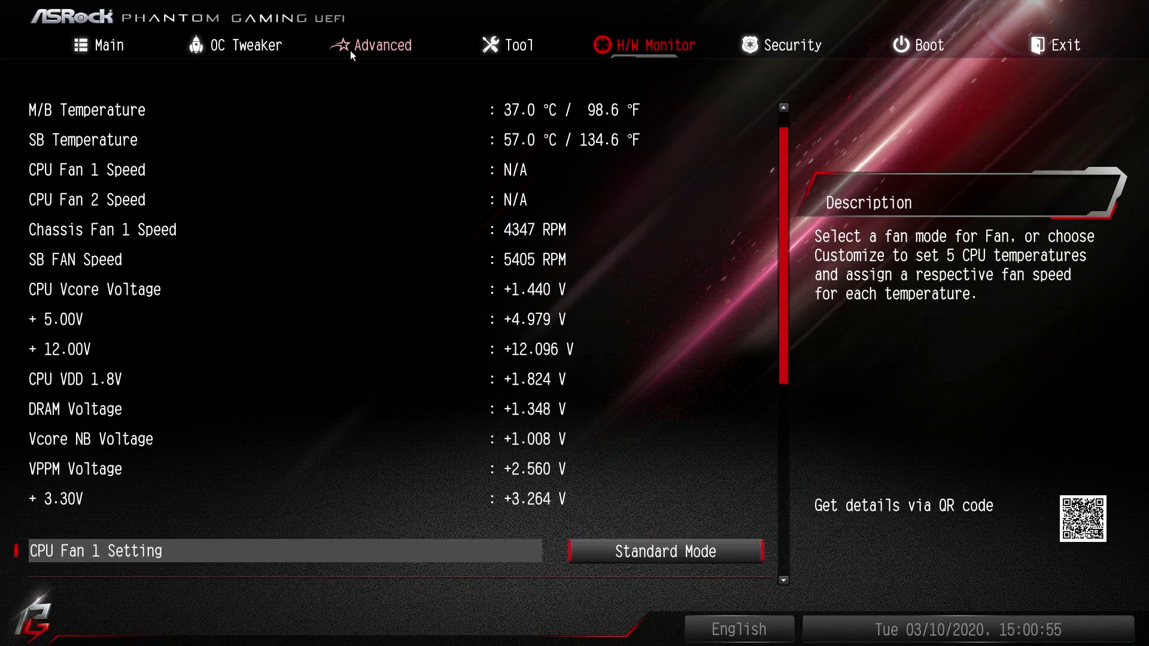
{"action": "key", "text": "Up"}
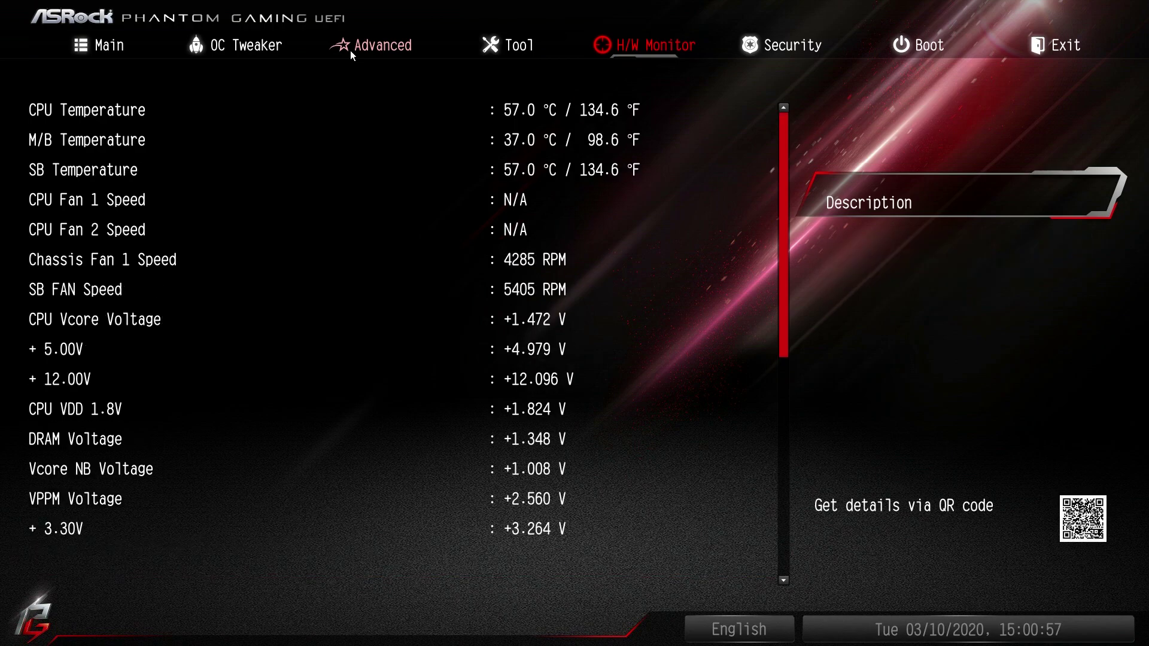
{"action": "key", "text": "Down"}
{"action": "key", "text": "Down"}
{"action": "key", "text": "Down"}
{"action": "key", "text": "Down"}
{"action": "key", "text": "Down"}
{"action": "key", "text": "Down"}
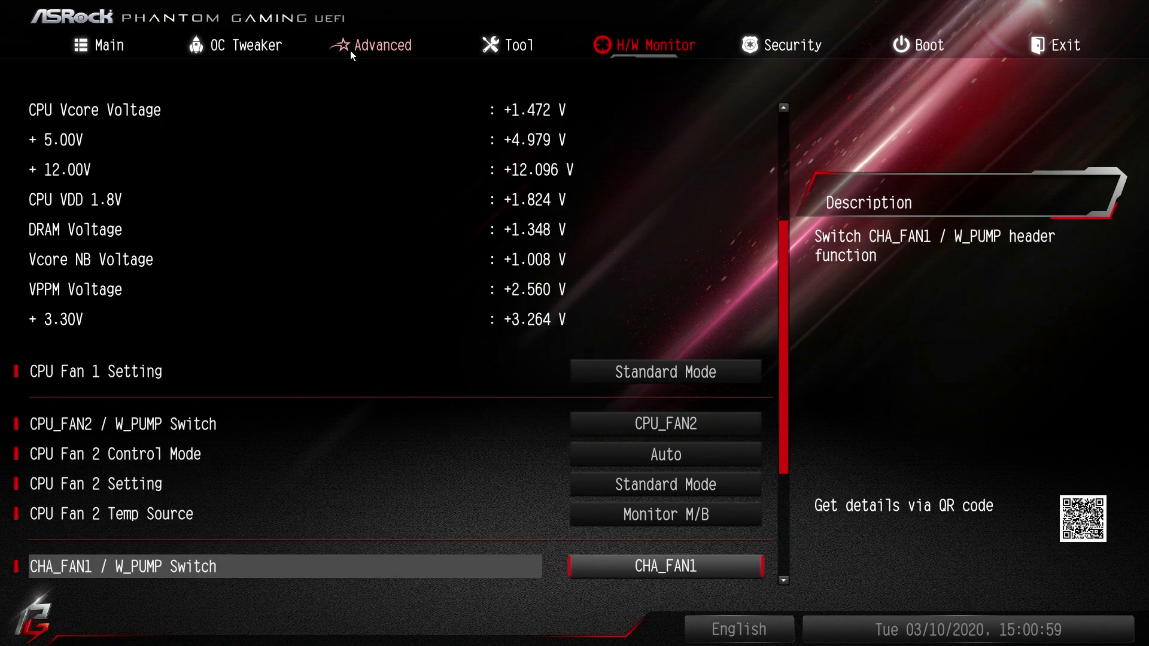
{"action": "key", "text": "Up"}
{"action": "key", "text": "Up"}
{"action": "key", "text": "Up"}
{"action": "key", "text": "Up"}
{"action": "key", "text": "Up"}
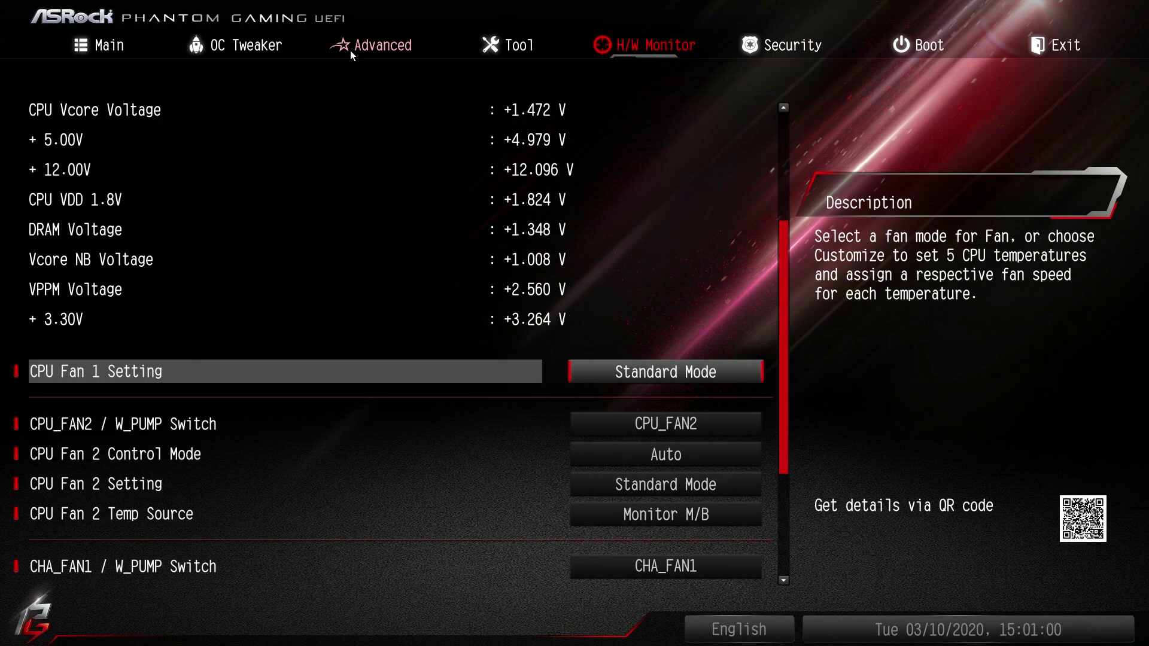
{"action": "key", "text": "Return"}
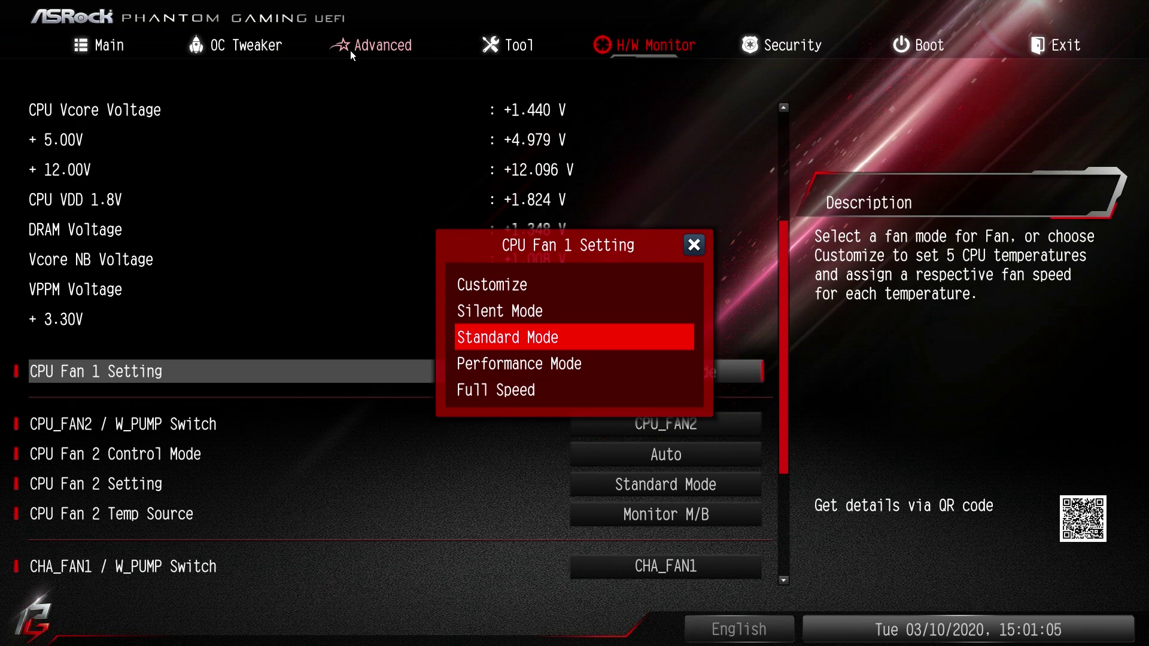
{"action": "key", "text": "Up"}
{"action": "key", "text": "Up"}
{"action": "key", "text": "Return"}
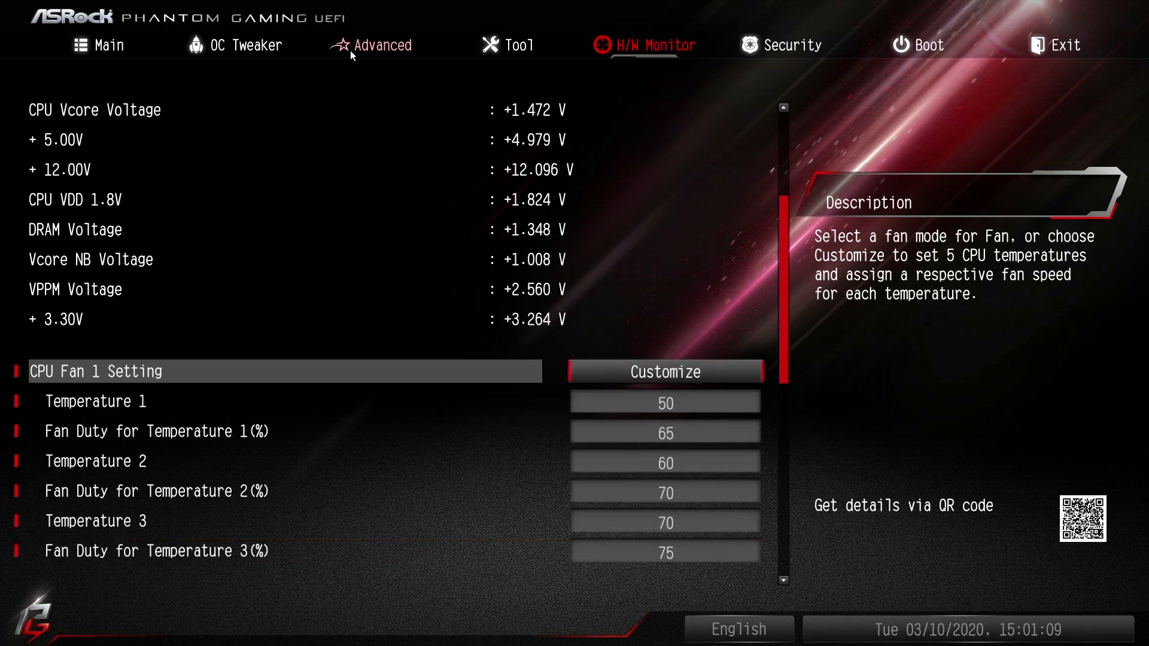
- Check the Temperature 1 row, decline discarding, and return CPU Fan 1 to Standard Mode
{"action": "key", "text": "Down"}
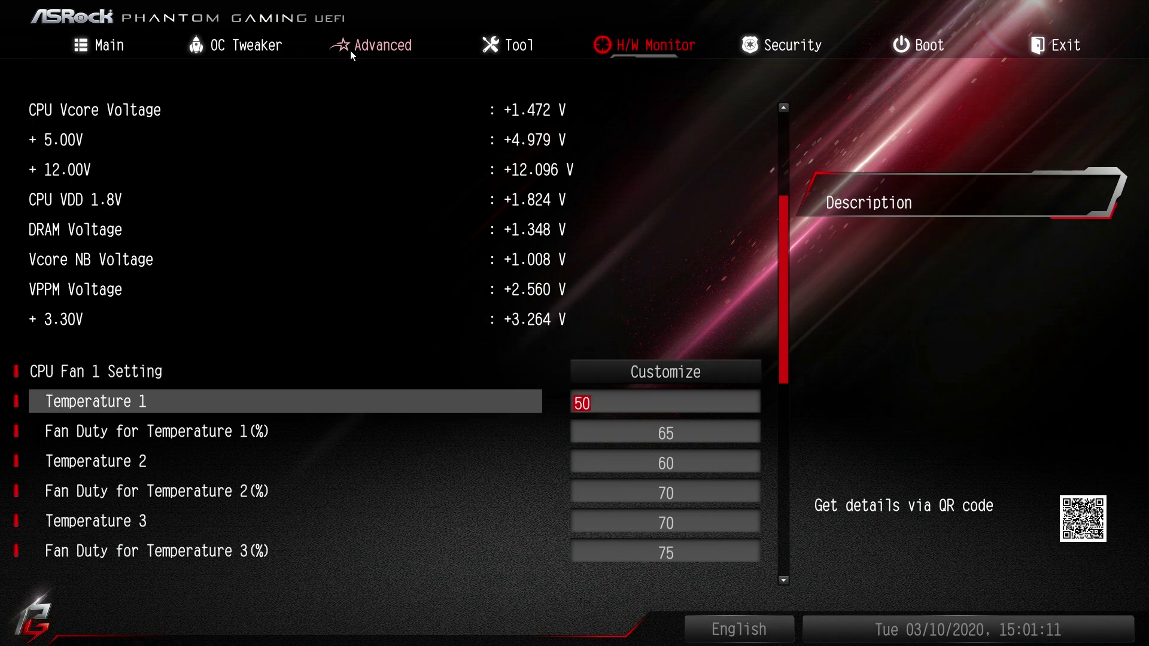
{"action": "key", "text": "Escape"}
{"action": "key", "text": "Right"}
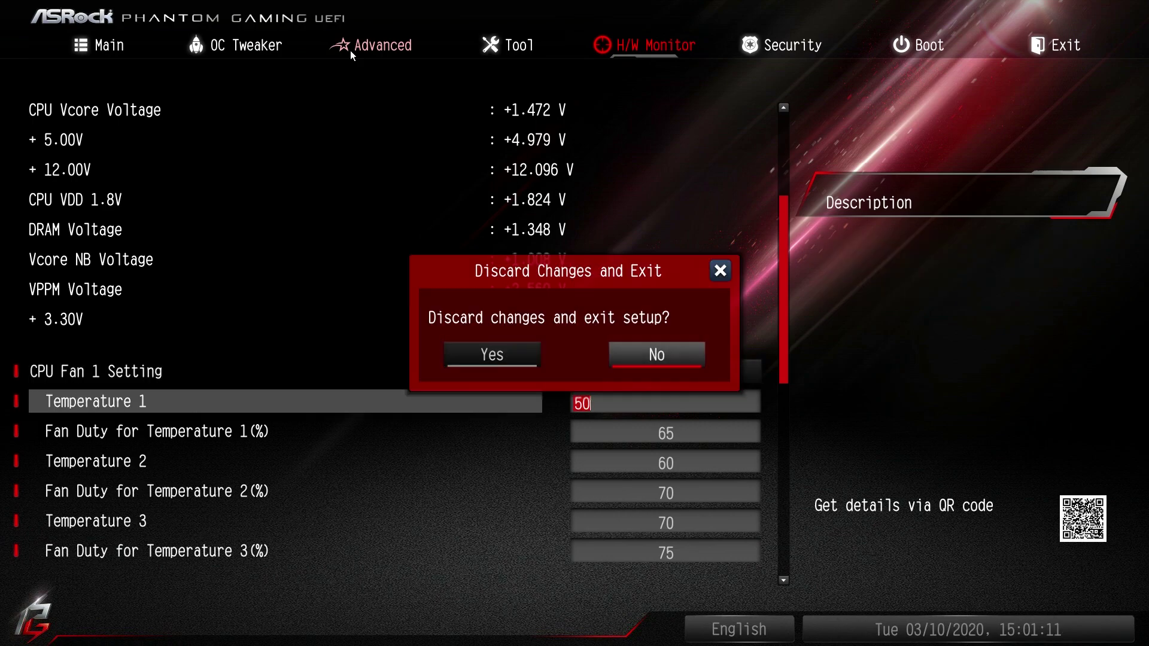
{"action": "key", "text": "Return"}
{"action": "key", "text": "Up"}
{"action": "key", "text": "Return"}
{"action": "key", "text": "Down"}
{"action": "key", "text": "Down"}
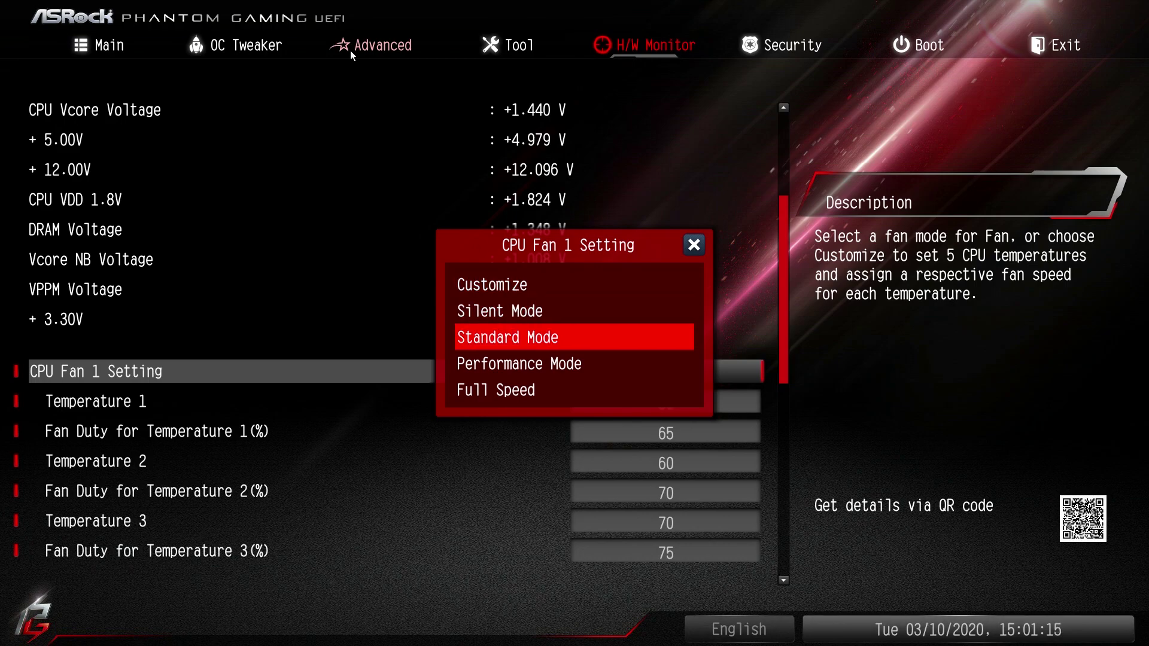
{"action": "key", "text": "Return"}
{"action": "key", "text": "Down"}
{"action": "key", "text": "Down"}
{"action": "key", "text": "Down"}
{"action": "key", "text": "Down"}
{"action": "key", "text": "Down"}
{"action": "key", "text": "Down"}
{"action": "key", "text": "Down"}
{"action": "key", "text": "Down"}
{"action": "key", "text": "Down"}
{"action": "key", "text": "Down"}
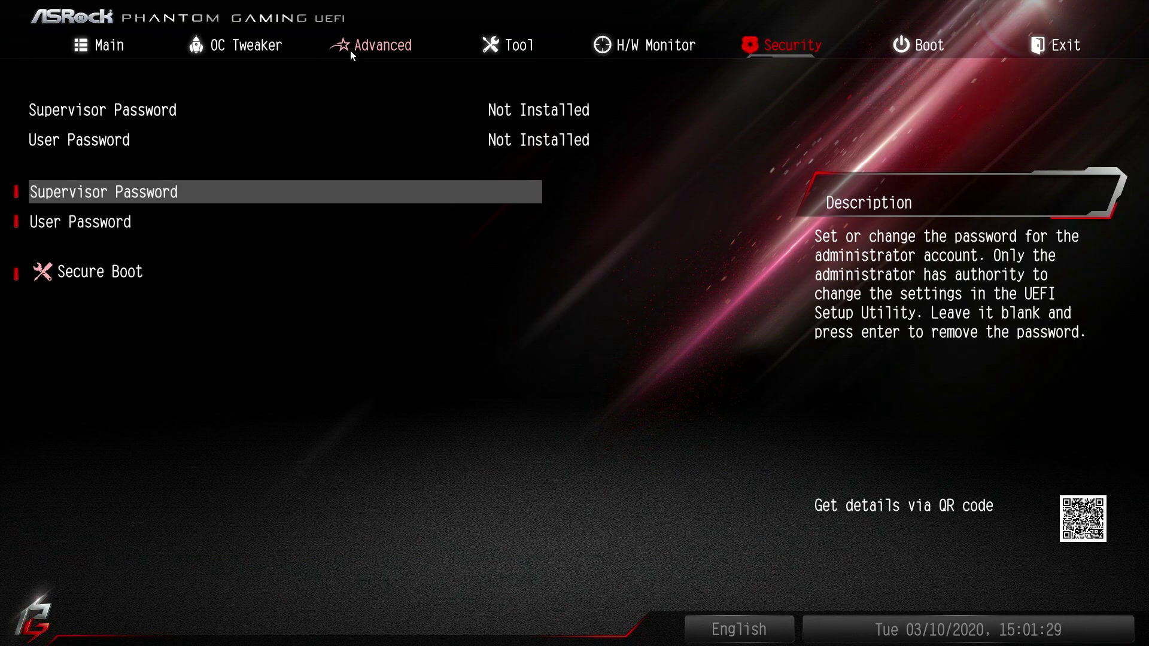
- Move from Security to the Boot page, then on to the Exit page
{"action": "key", "text": "Right"}
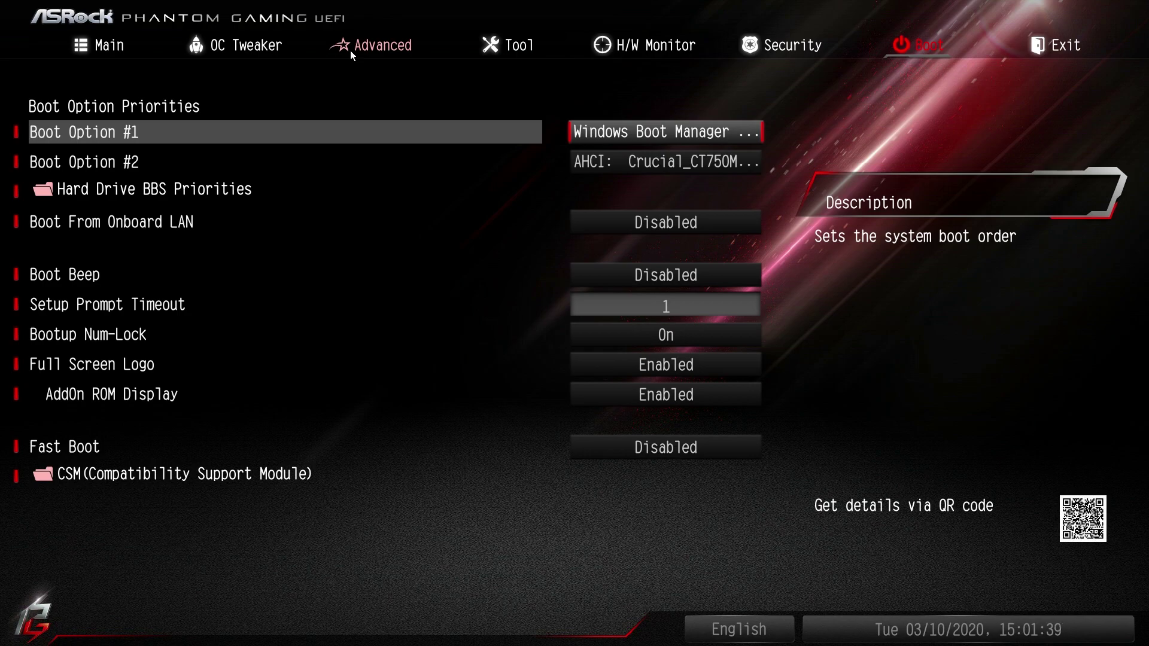
{"action": "key", "text": "Right"}
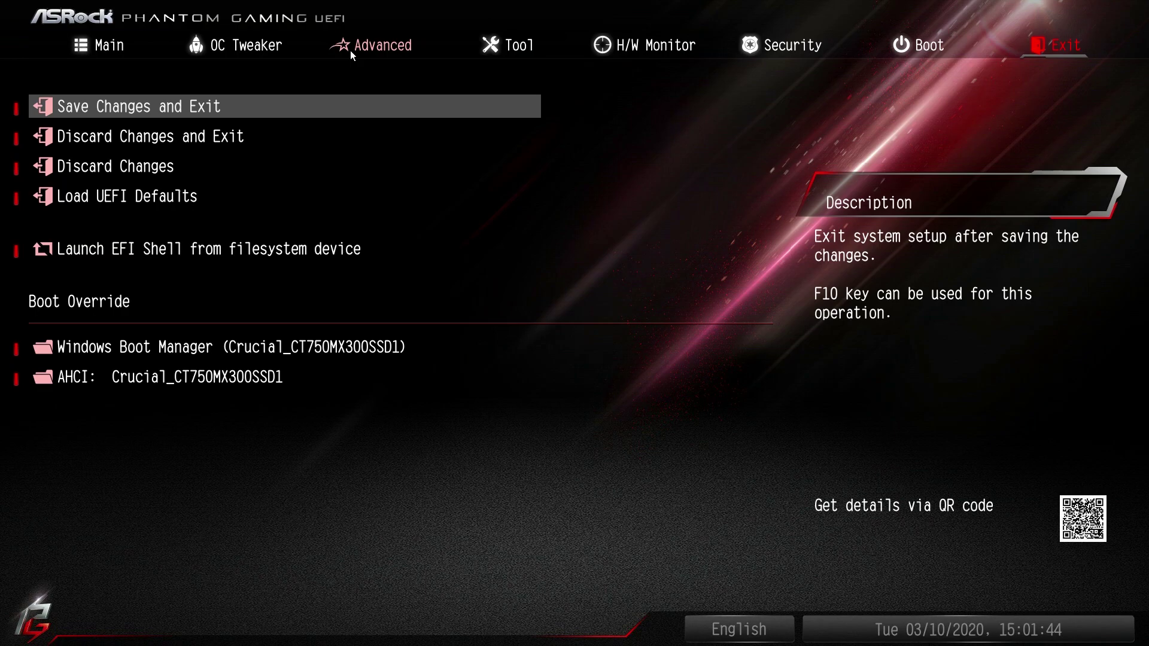
- Scroll past Load UEFI Defaults to the Windows Boot Manager and Crucial SSD boot overrides
{"action": "key", "text": "Down"}
{"action": "key", "text": "Down"}
{"action": "key", "text": "Down"}
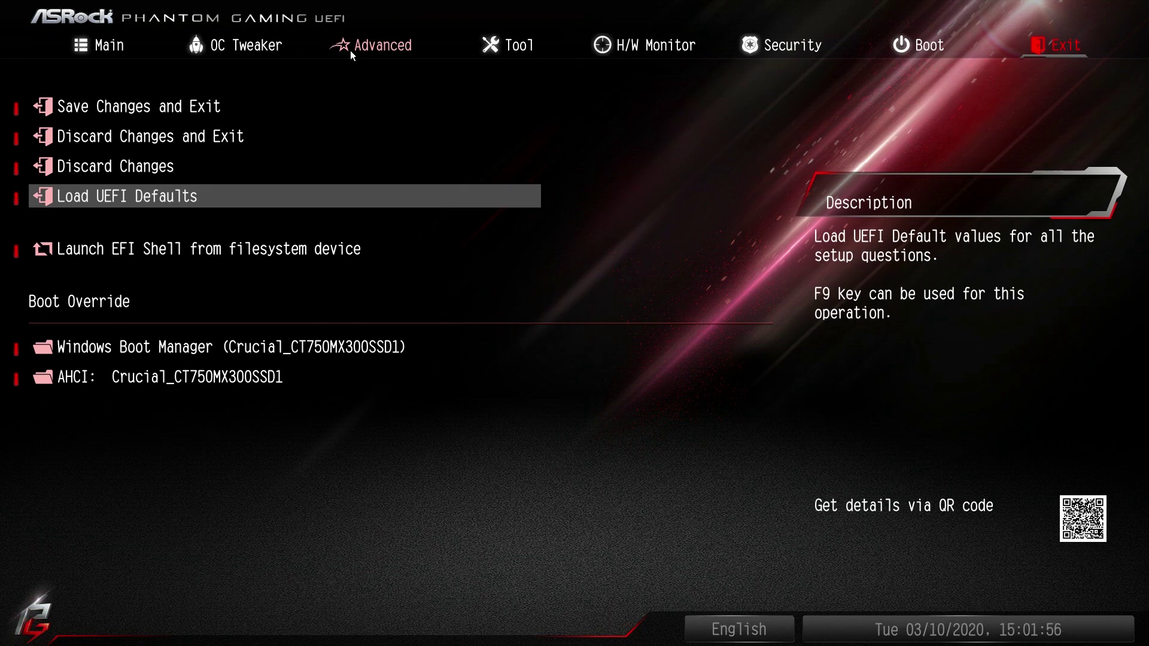
{"action": "key", "text": "Down"}
{"action": "key", "text": "Down"}
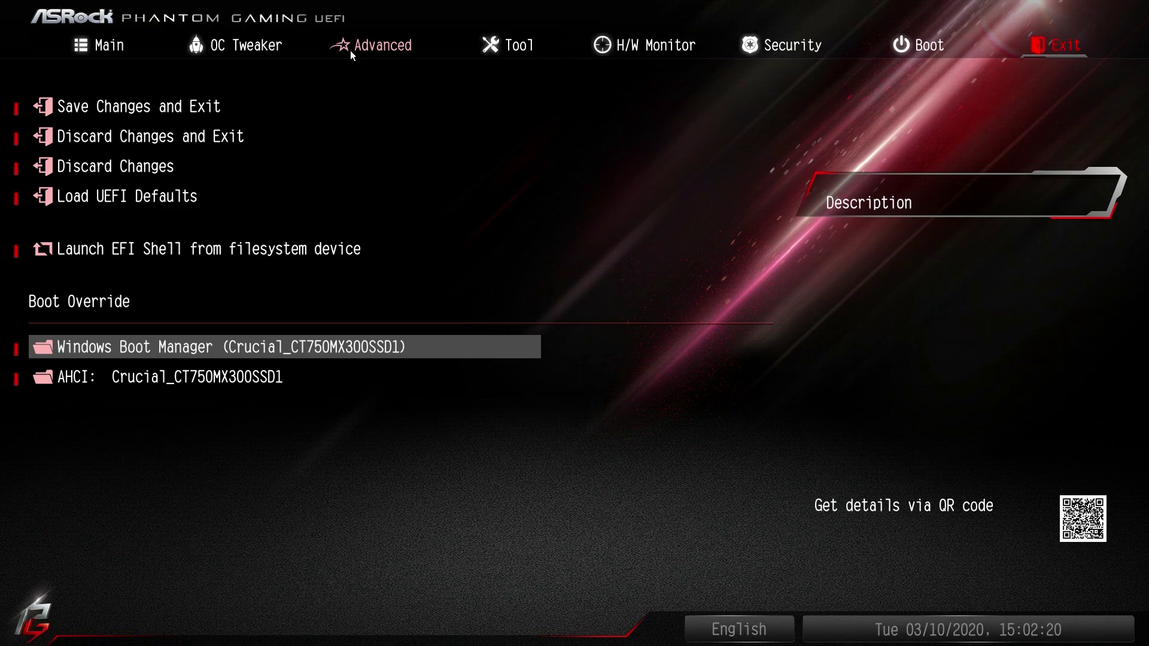
- Step back left through the tabs to the Tool page describing Instant Flash
{"action": "key", "text": "Left"}
{"action": "key", "text": "Left"}
{"action": "key", "text": "Left"}
{"action": "key", "text": "Left"}
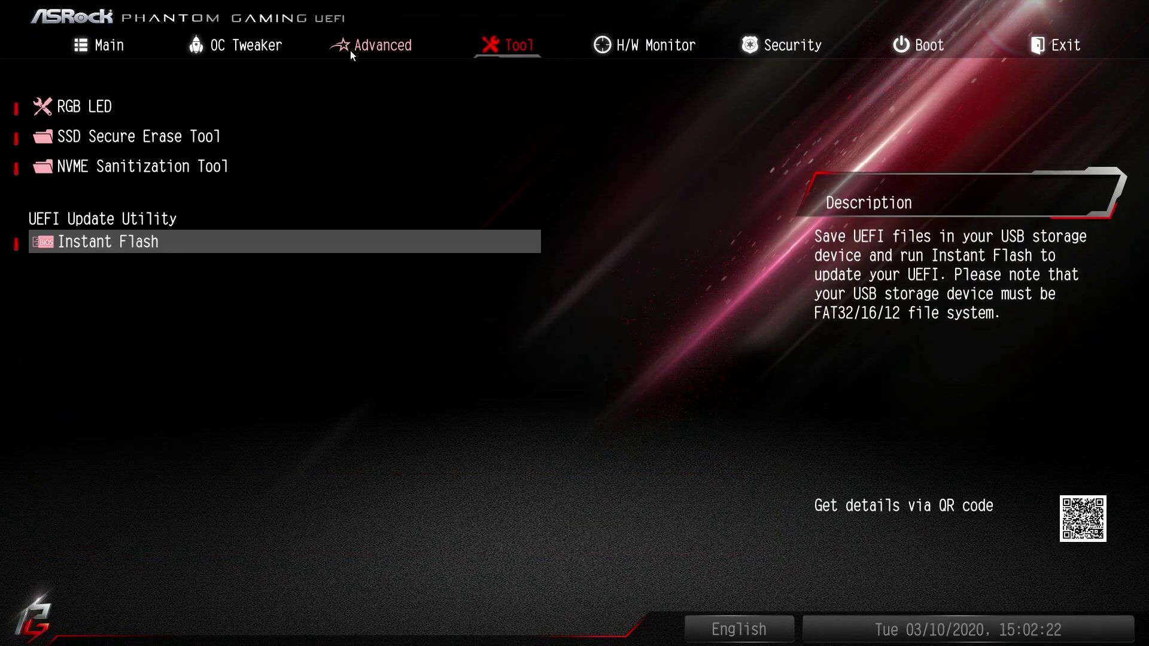
{"action": "key", "text": "Left"}
{"action": "key", "text": "Left"}
{"action": "key", "text": "Left"}
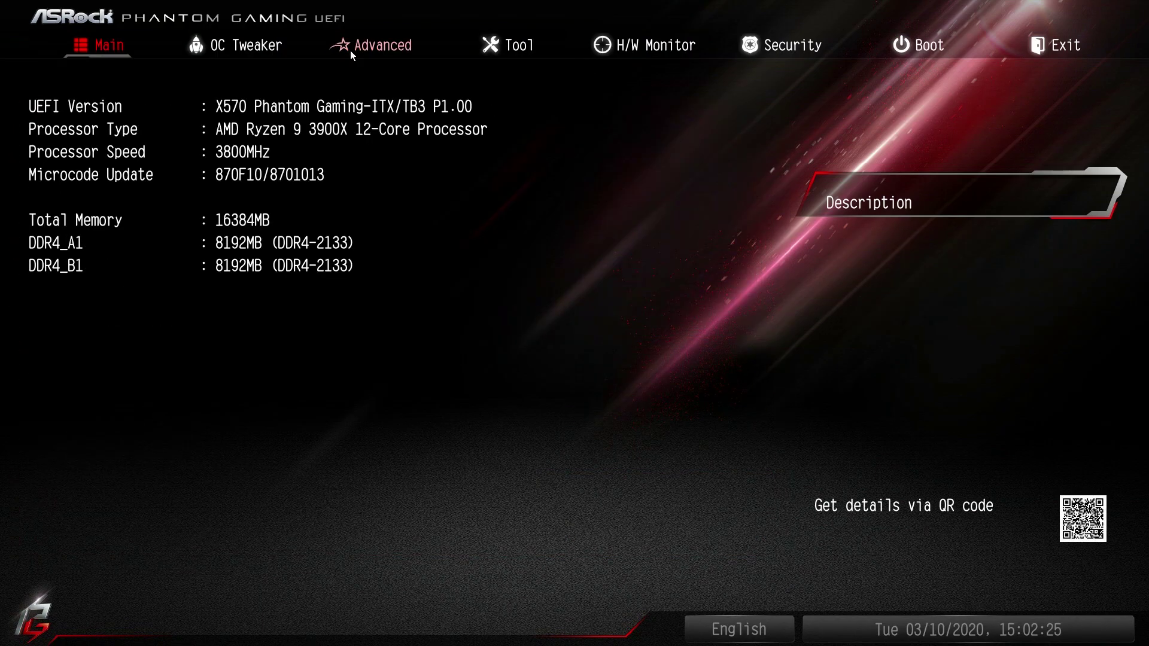